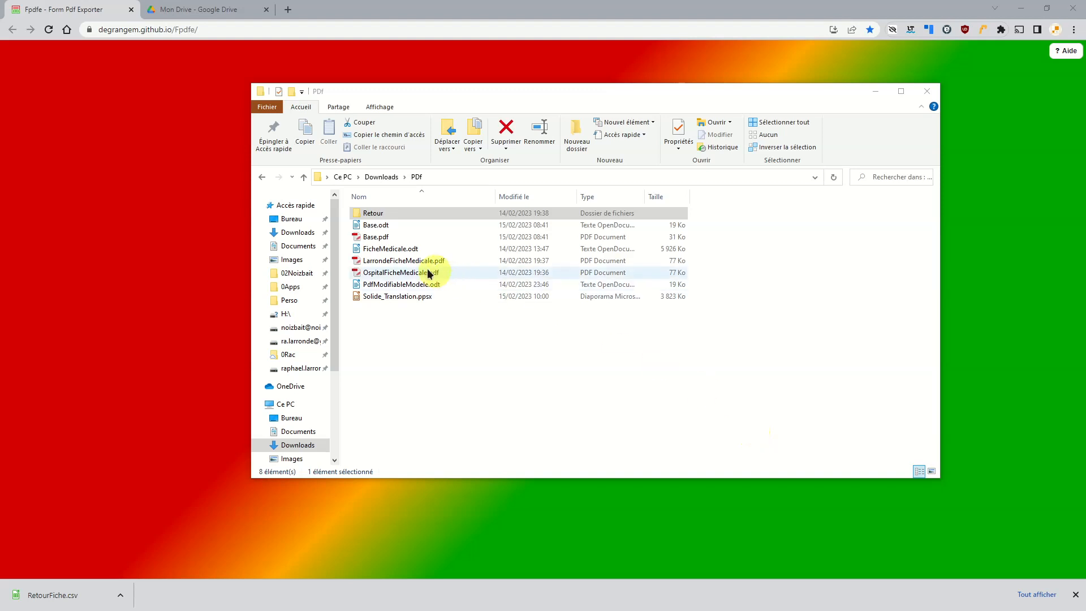
- Examine the FicheMedicale.odt form template and the two completed medical form PDFs, closing each file after viewing
double_click(382, 250)
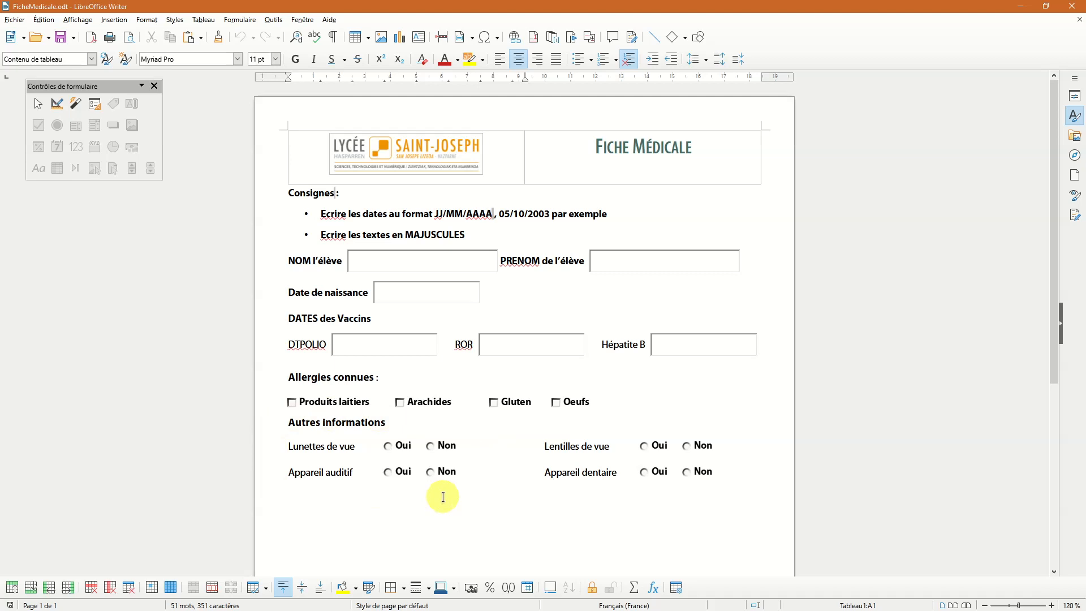
left_click(1073, 6)
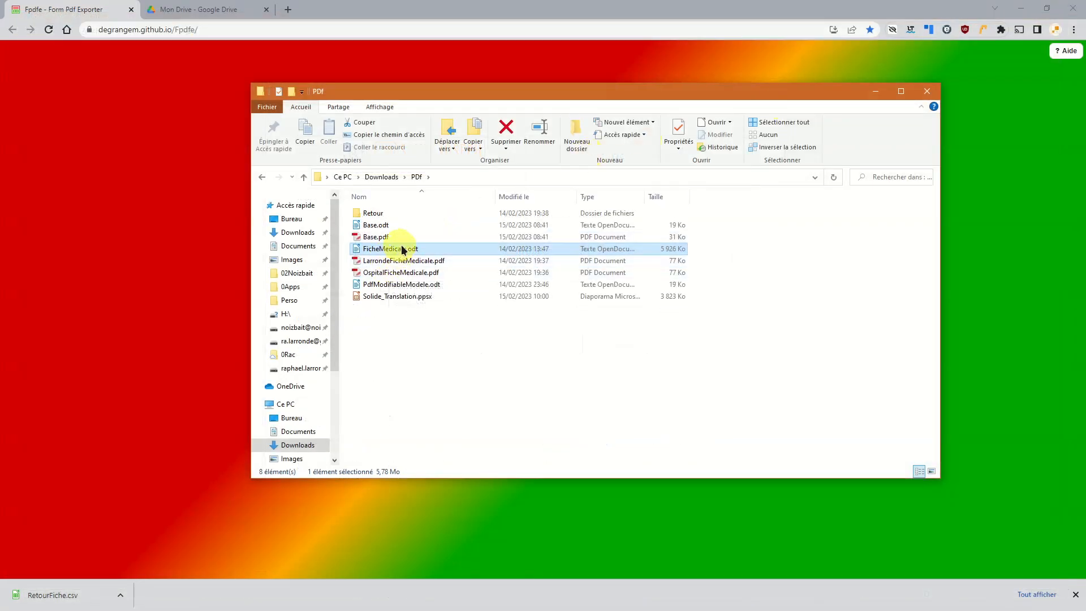
left_click(377, 261)
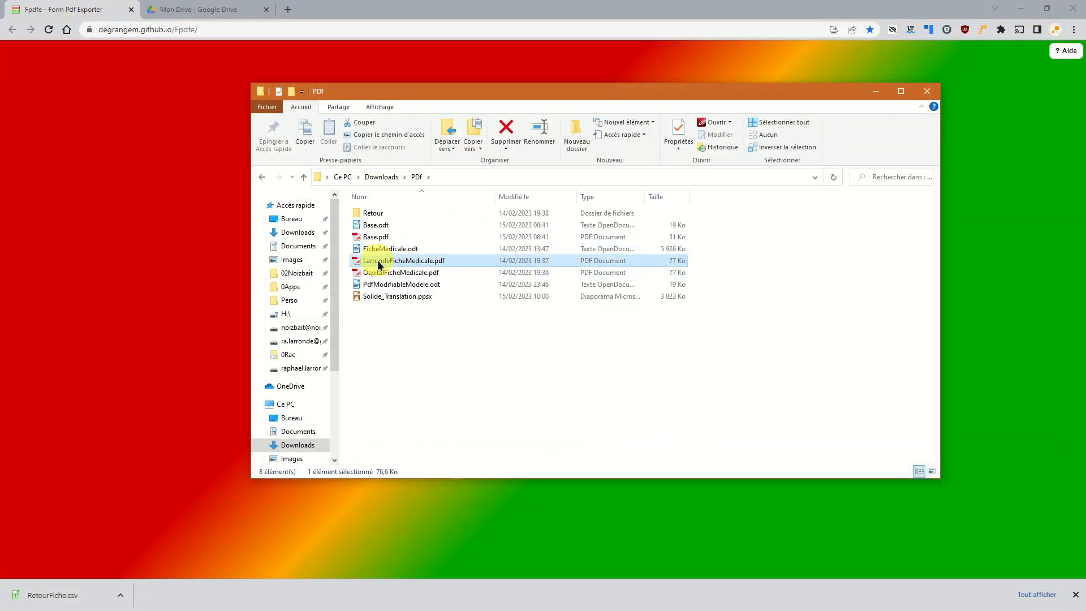
double_click(378, 261)
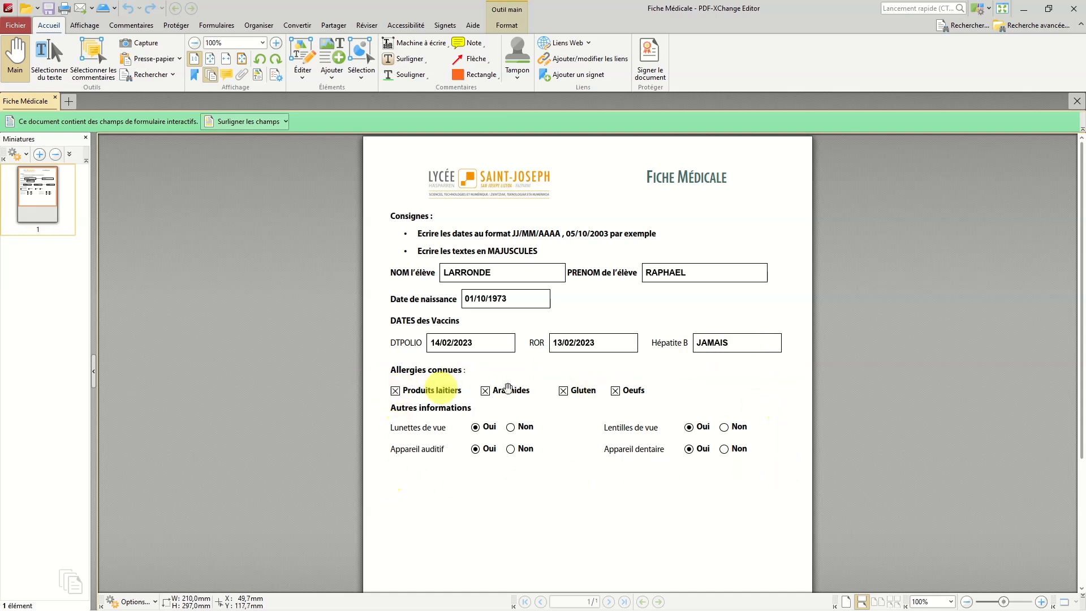
left_click(690, 450)
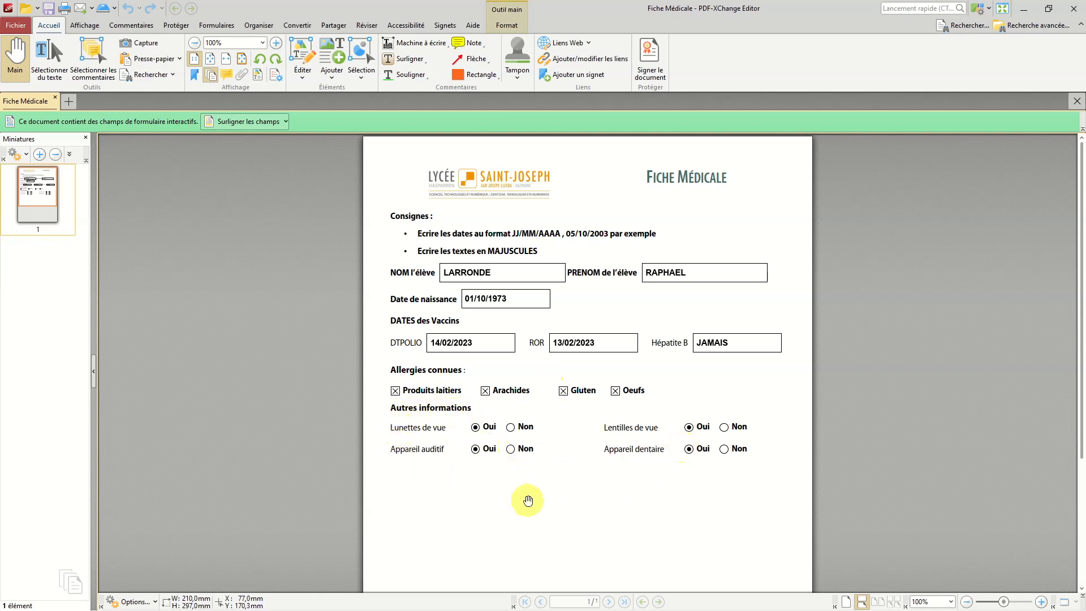
left_click(1073, 8)
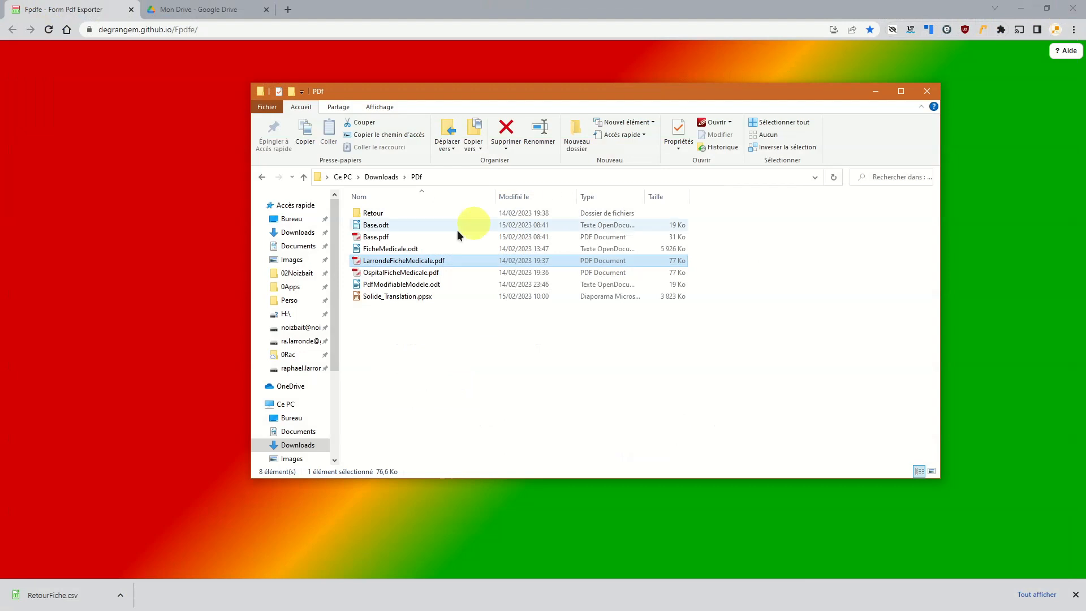
double_click(384, 274)
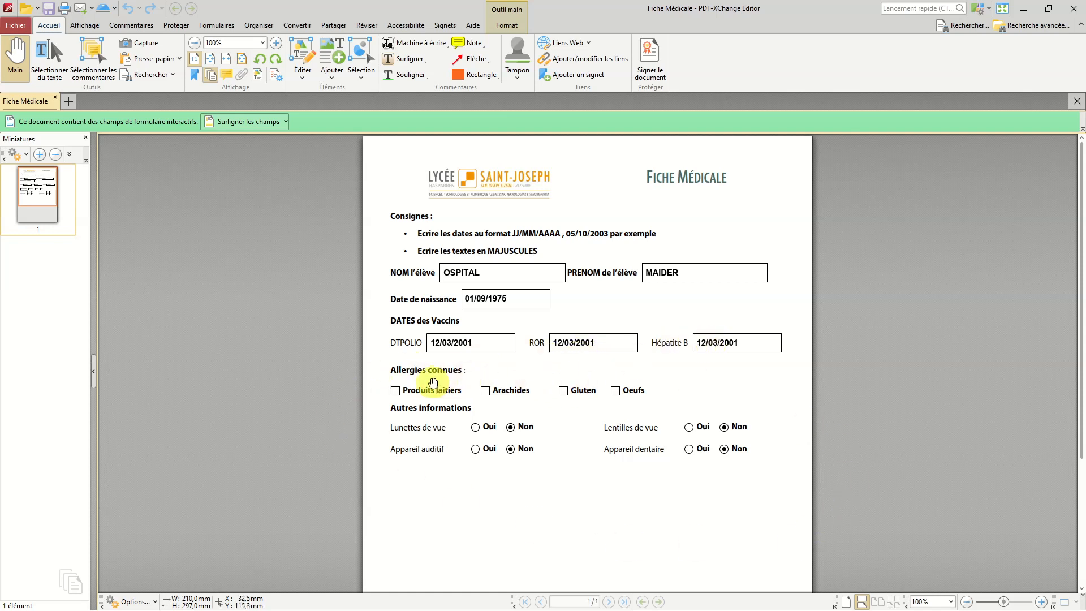
left_click(1078, 8)
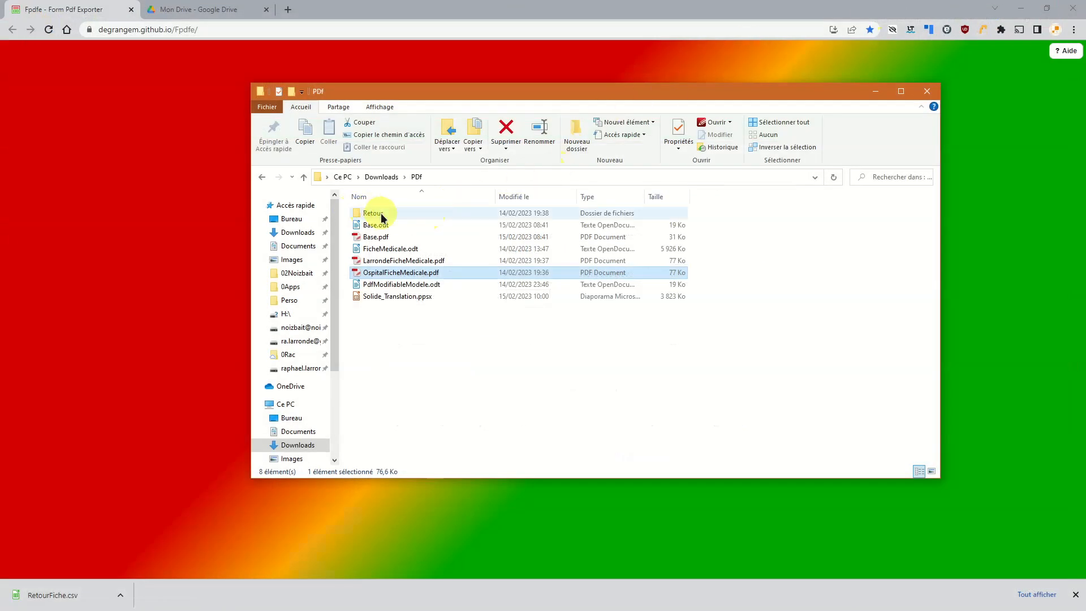
- Import all the PDF files from the Retour folder into the Fpdfe page's drop zone
double_click(381, 213)
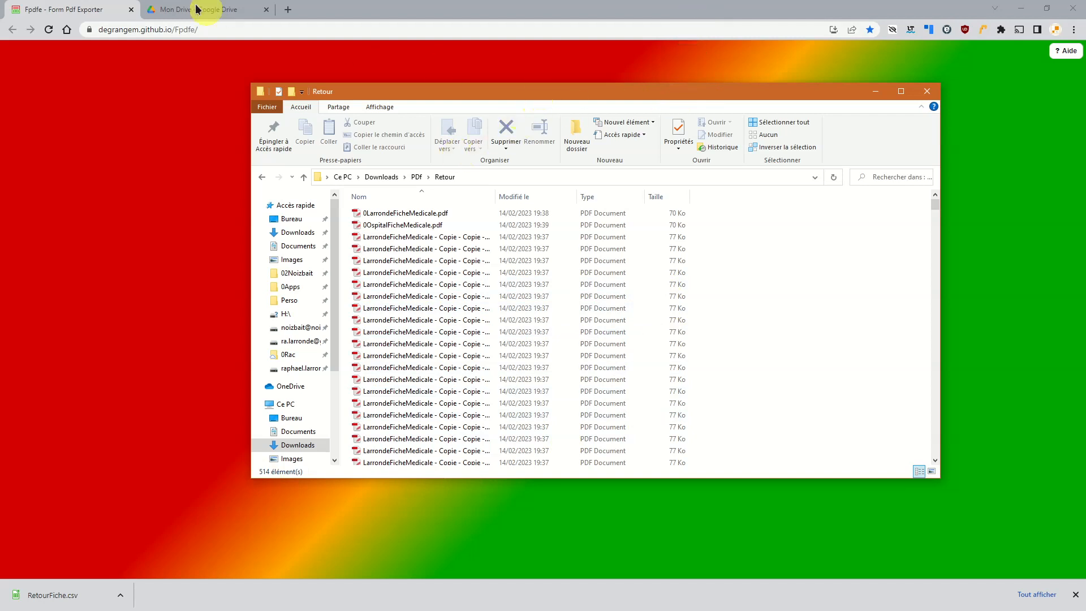
left_click(79, 10)
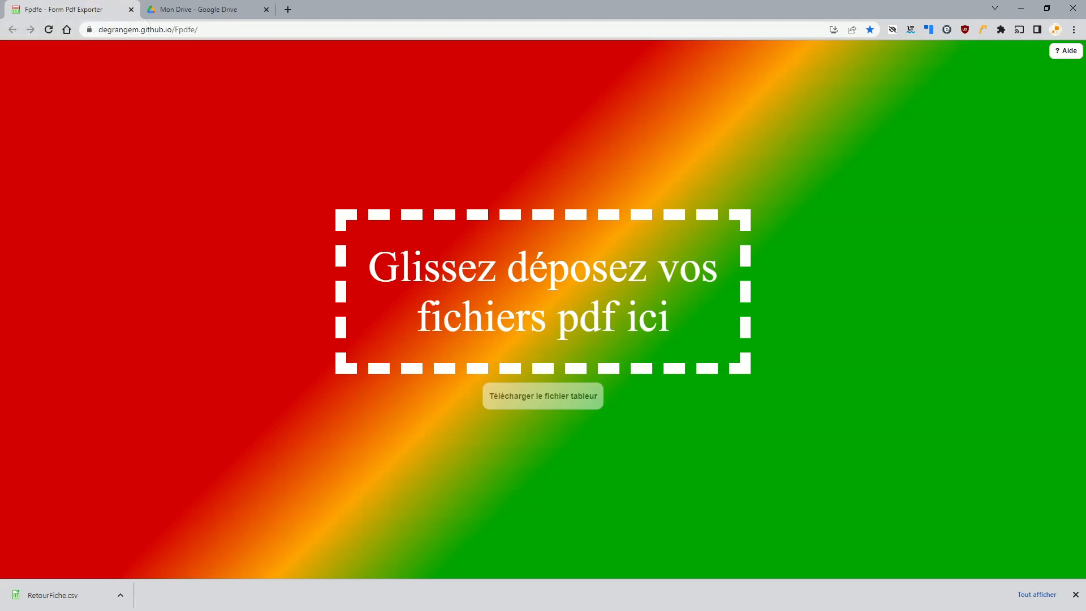
key("alt+Tab")
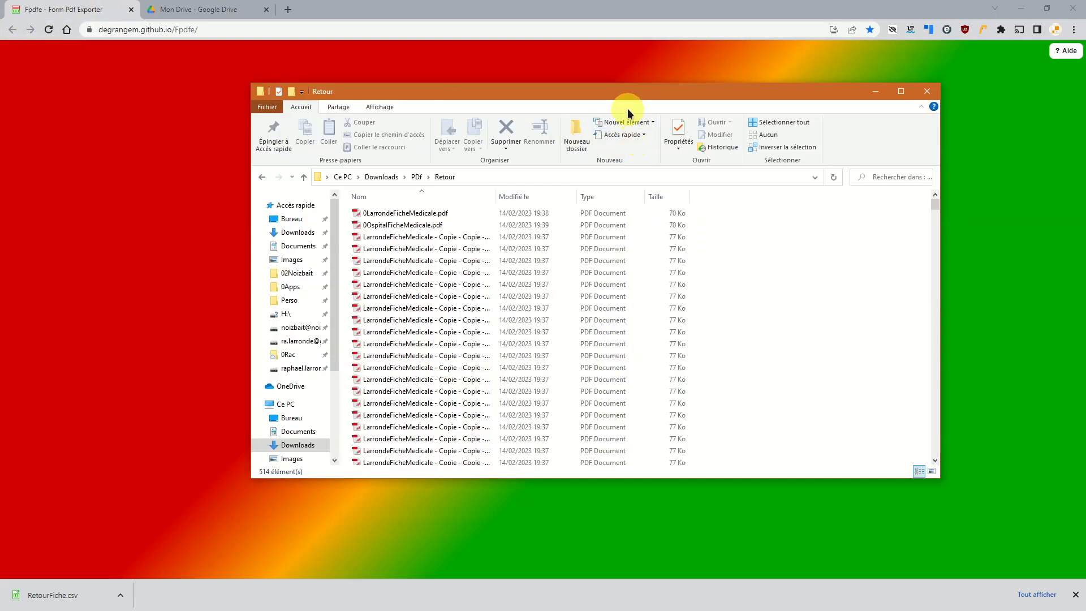
left_click_drag(626, 93, 806, 107)
left_click(770, 333)
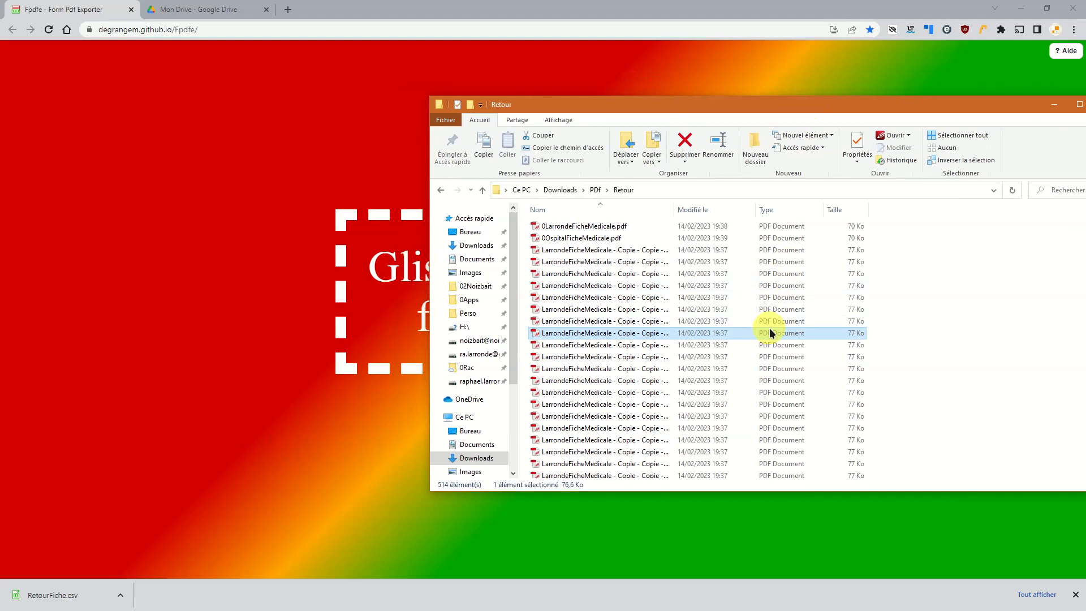
key("ctrl+a")
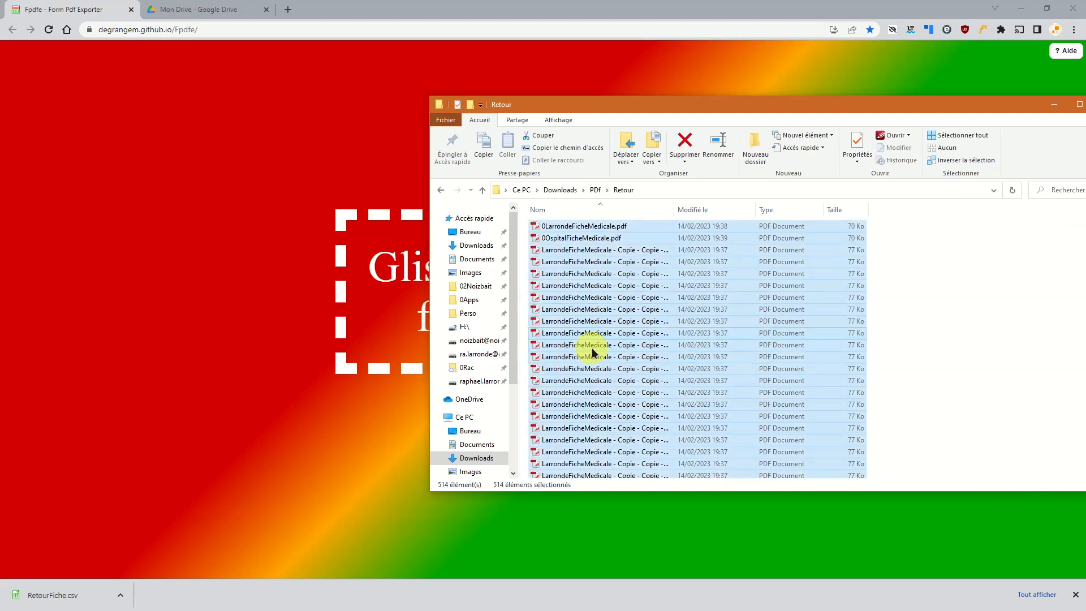
left_click_drag(592, 350, 367, 343)
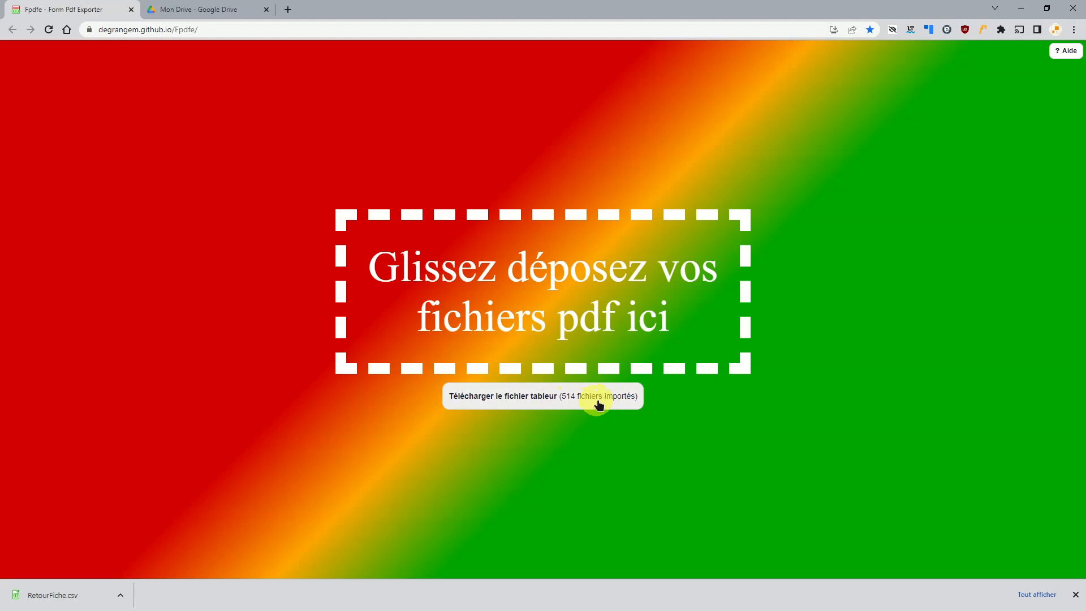
- Download the extracted form data as a spreadsheet file named export.csv in the PDf folder
left_click(1076, 595)
left_click(515, 413)
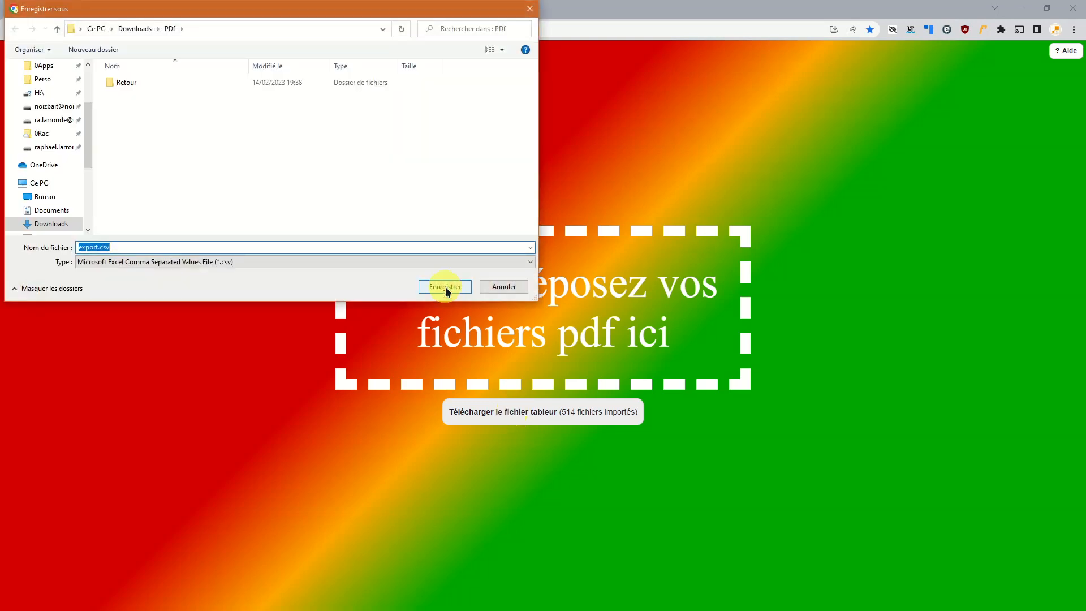
left_click(444, 287)
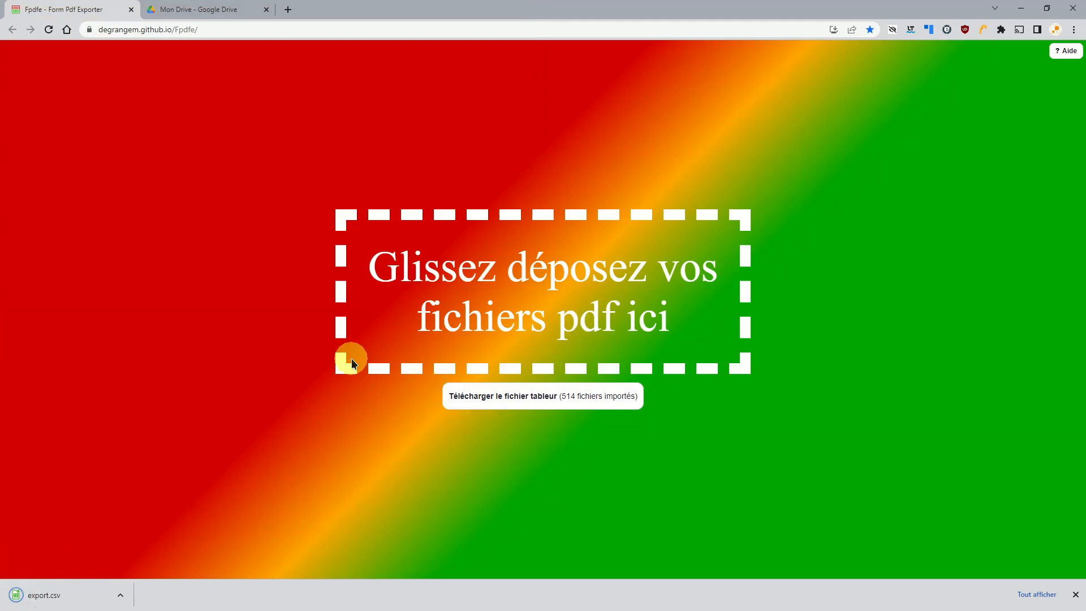
- Show the downloaded export.csv in its containing folder
left_click(120, 603)
left_click(120, 600)
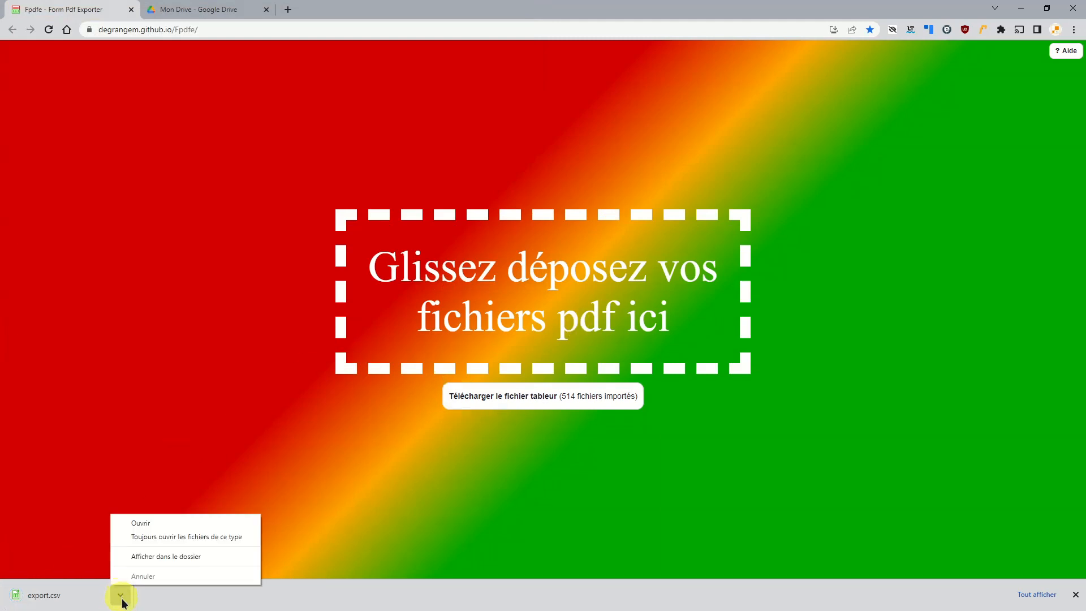
left_click(177, 557)
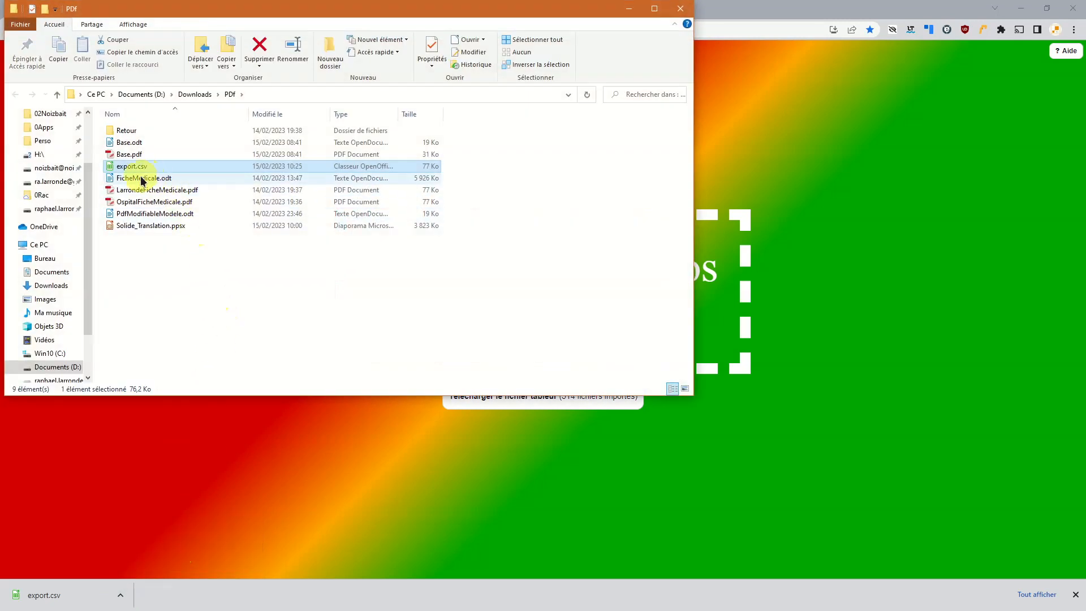
- Open export.csv in the text editor, examine its column headers and comma-separated records, and close it
right_click(137, 171)
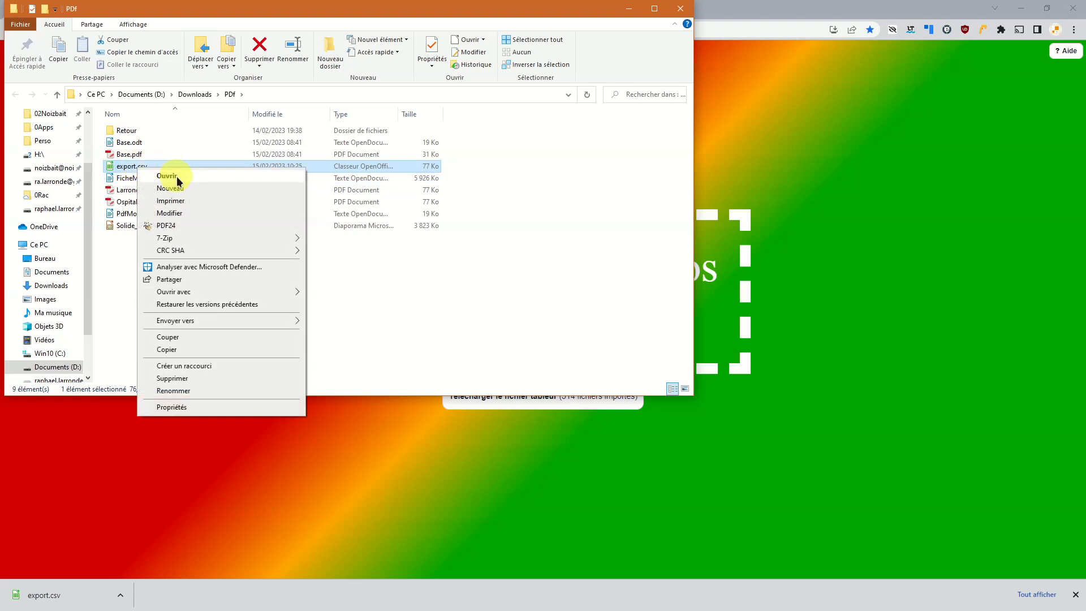
left_click(185, 213)
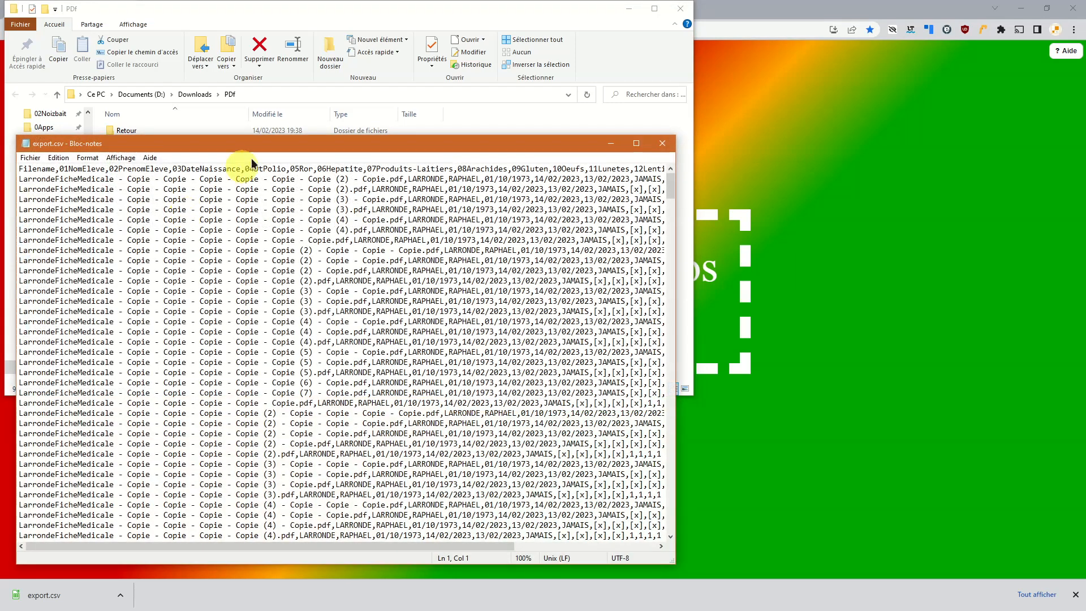
left_click_drag(283, 143, 337, 102)
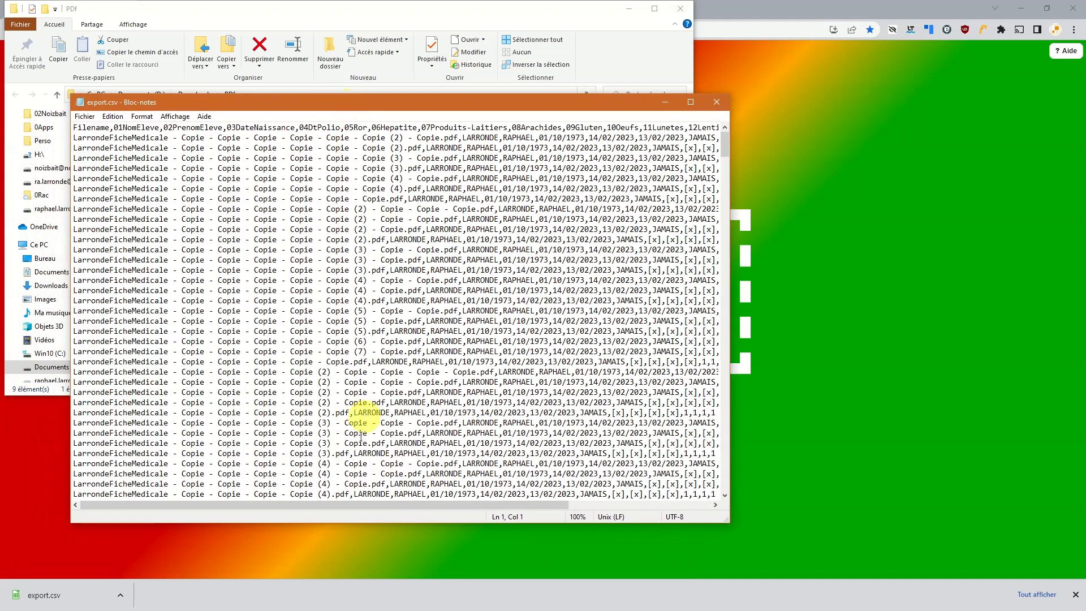
left_click_drag(356, 504, 500, 504)
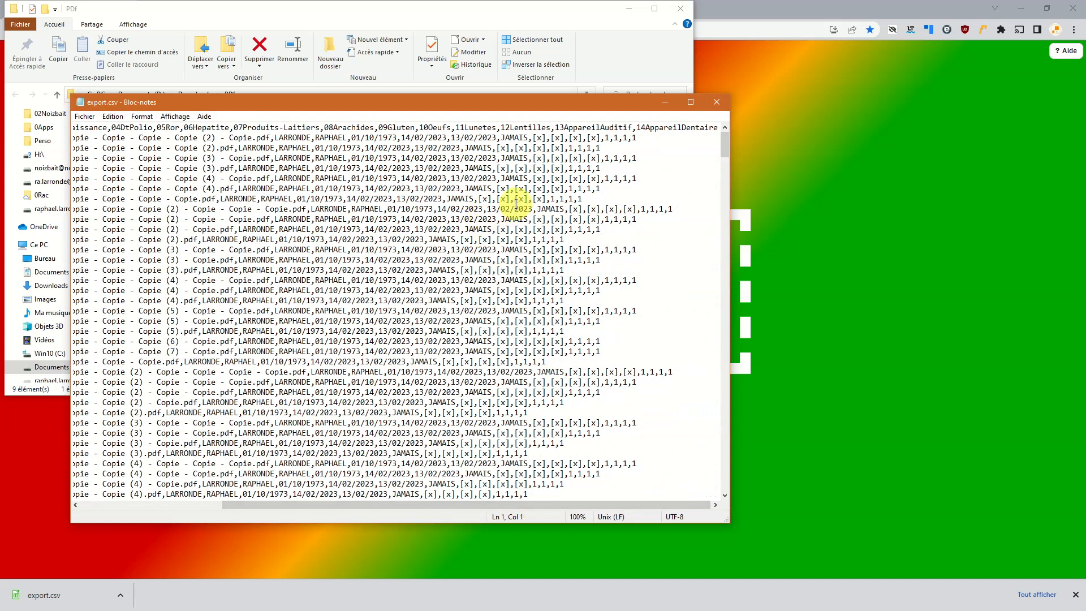
left_click(715, 109)
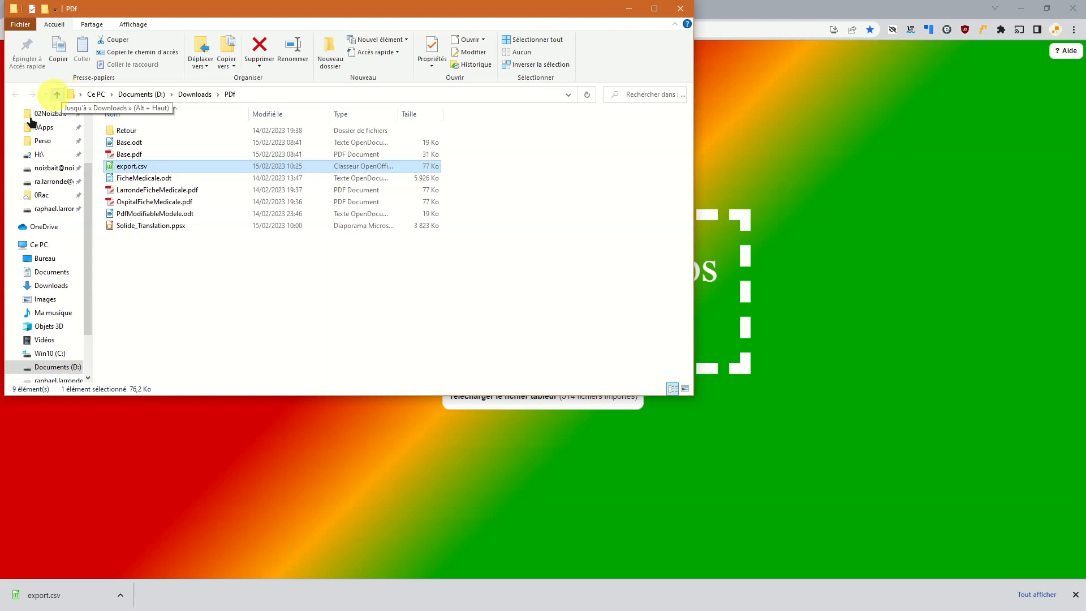
- Switch to Google Drive and upload export.csv from the PDf folder to Mon Drive
left_click_drag(588, 12, 388, 24)
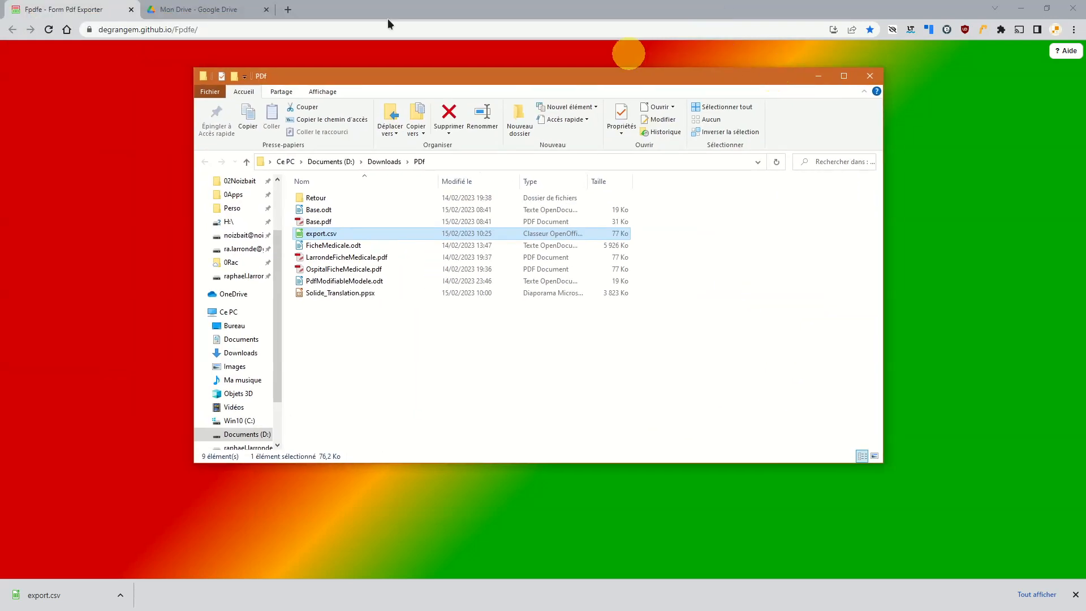
left_click(198, 10)
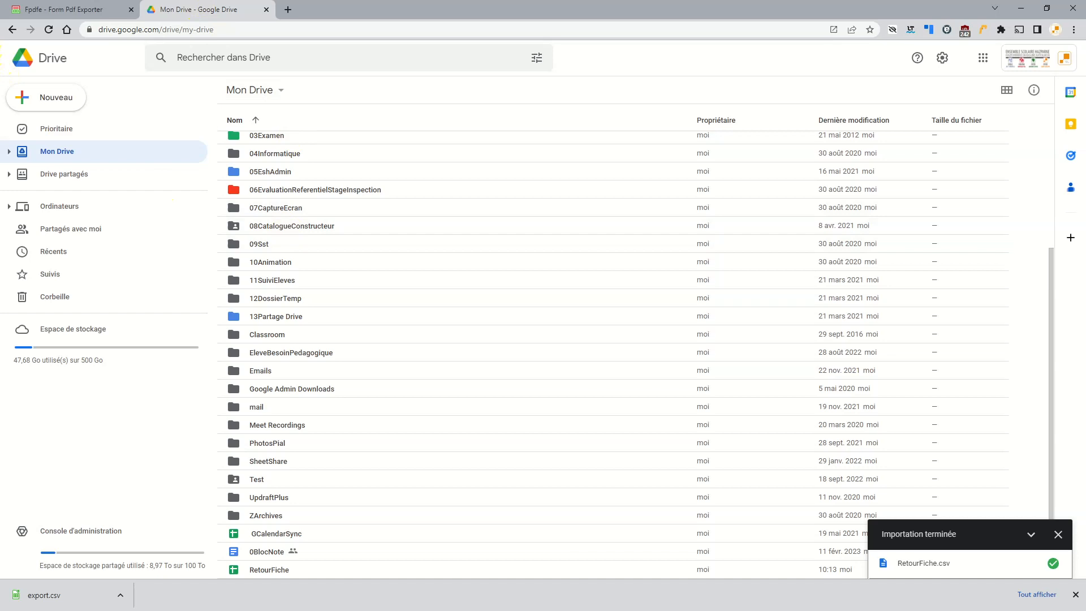
key("alt+Tab")
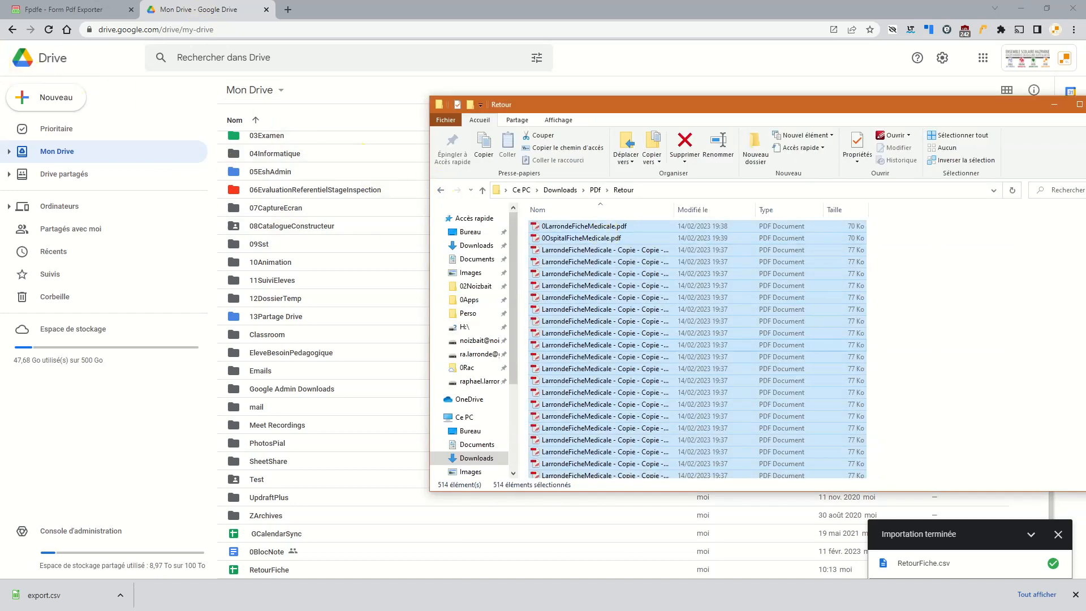
key("alt+Tab")
left_click_drag(320, 233, 785, 572)
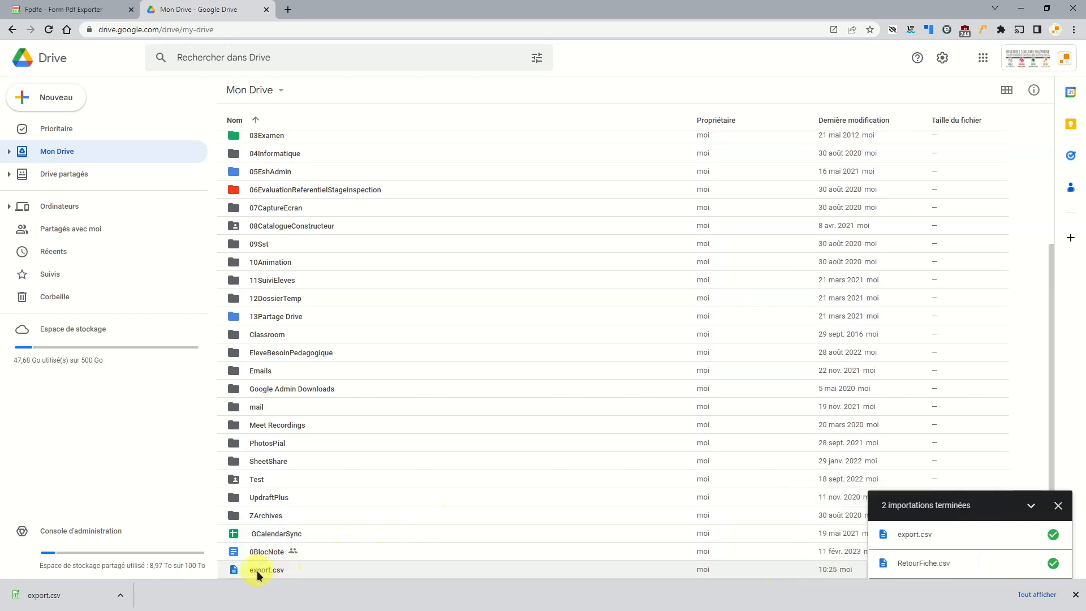
- Open the uploaded export.csv with Google Sheets and make the header row bold
double_click(257, 570)
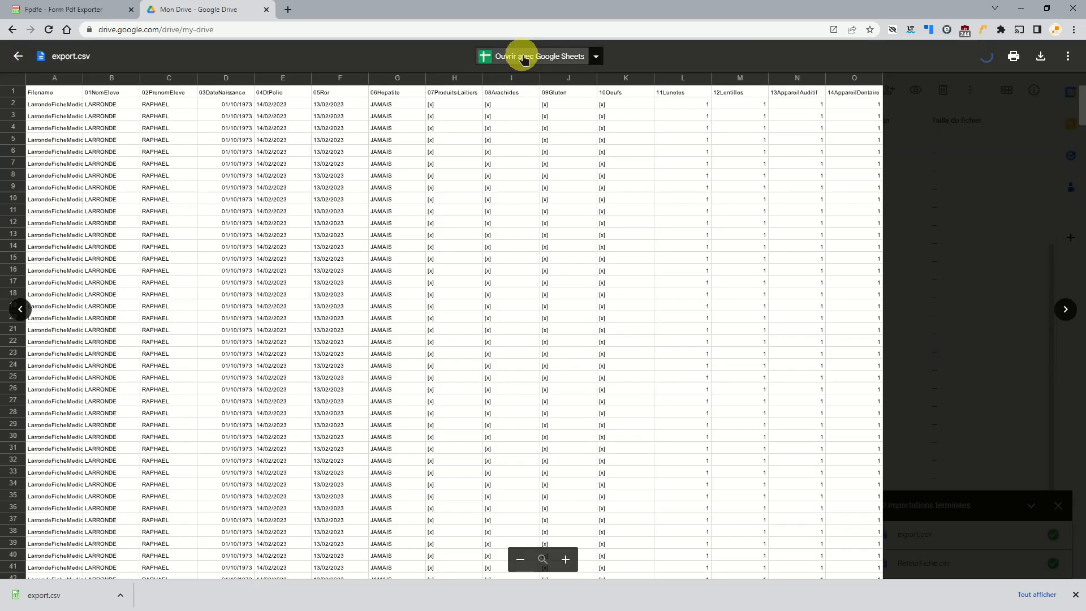
left_click(523, 57)
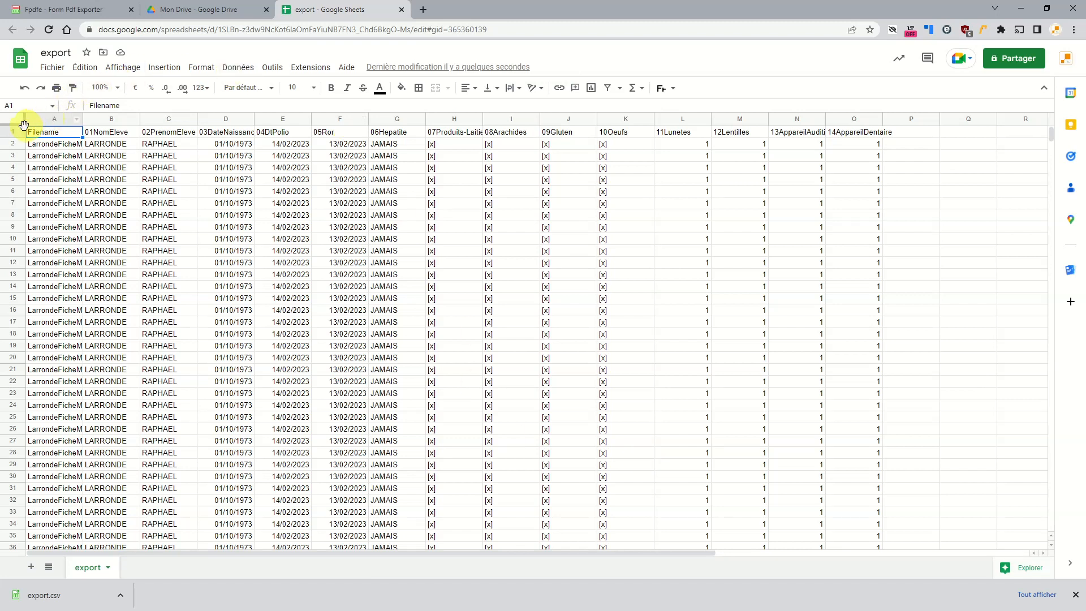
left_click(4, 134)
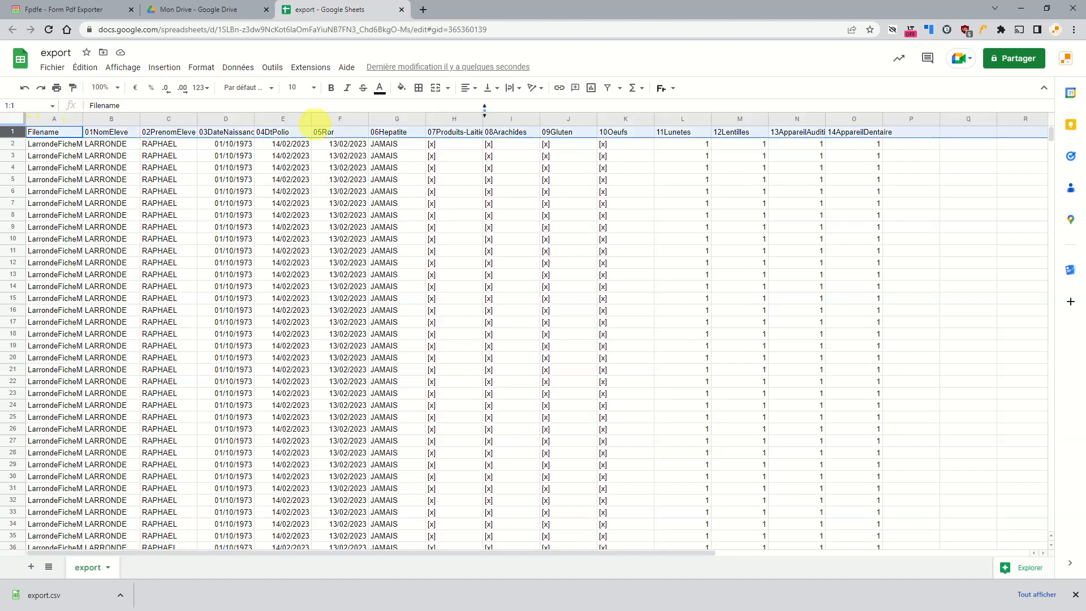
left_click(331, 86)
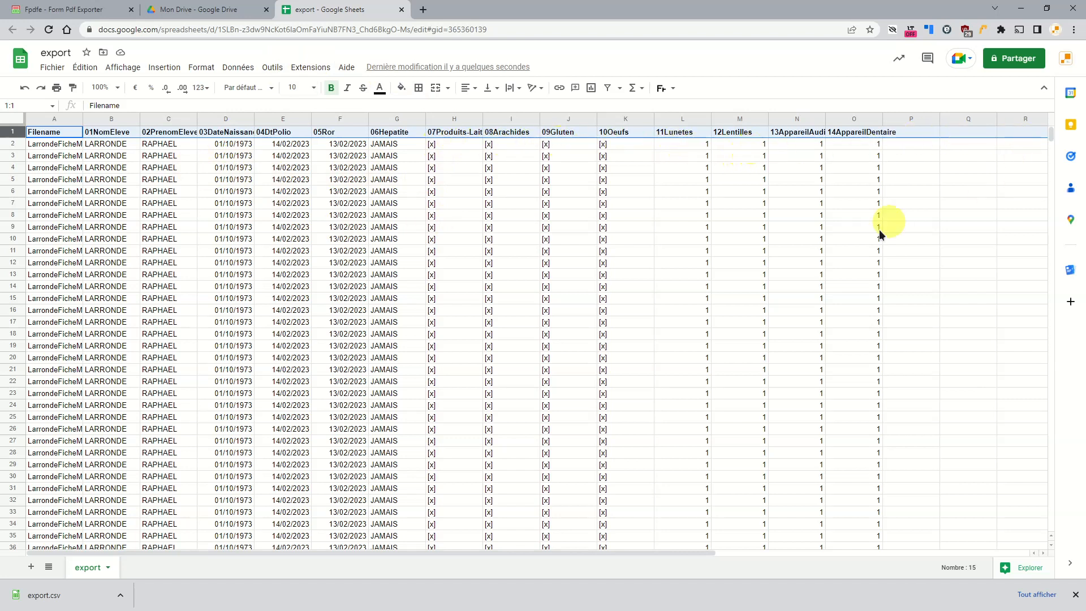
- Find every [_] value across all sheets and replace it with Non
scroll(1053, 150, "down", 3)
left_click_drag(1051, 136, 1056, 237)
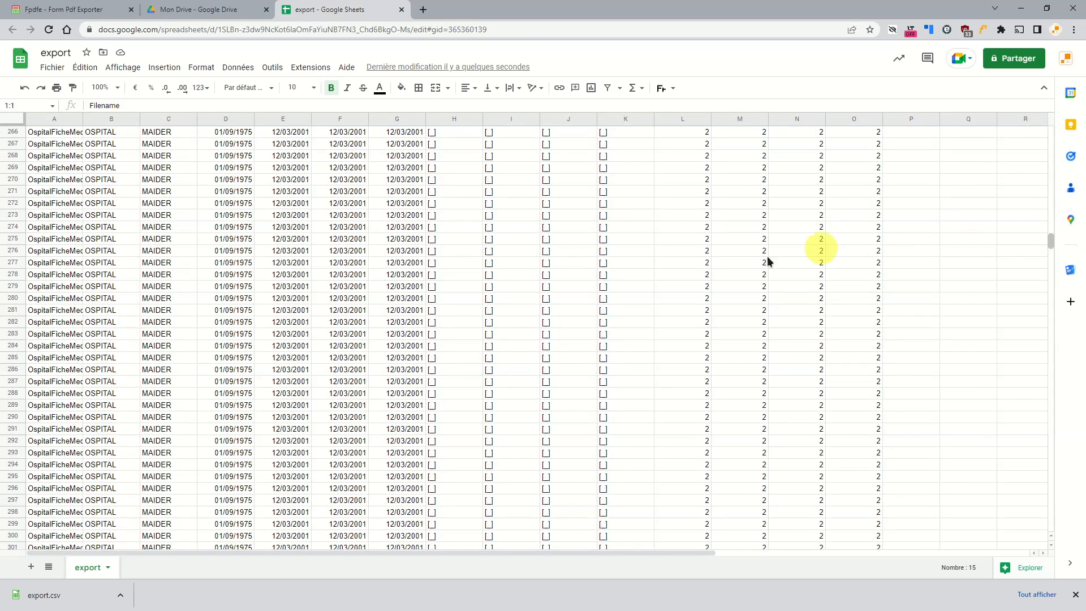
scroll(595, 243, "up", 3)
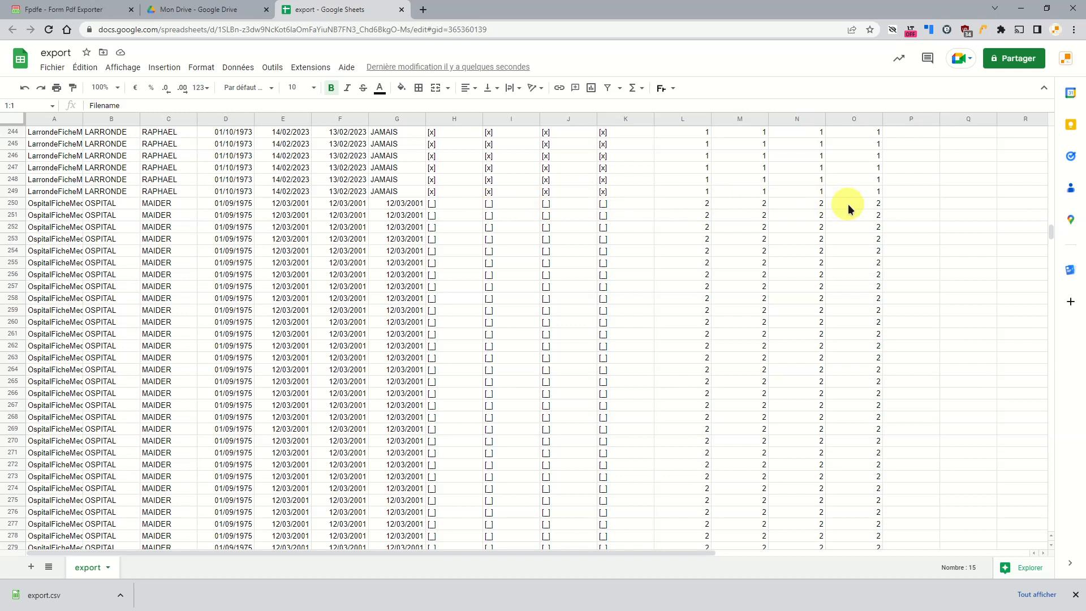
left_click(436, 204)
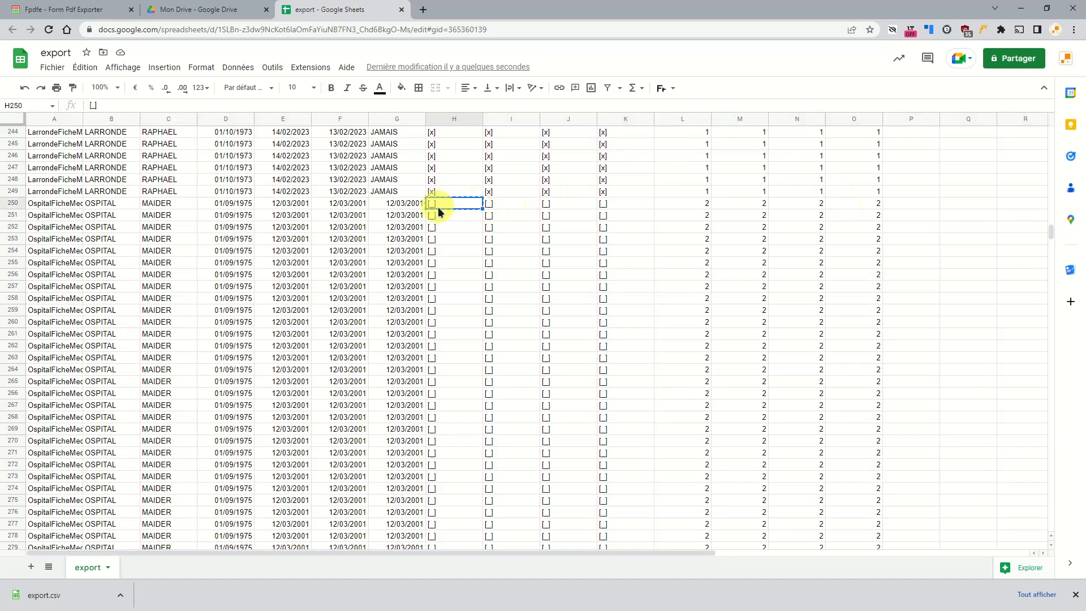
key("ctrl+h")
type("[_]")
left_click(494, 248)
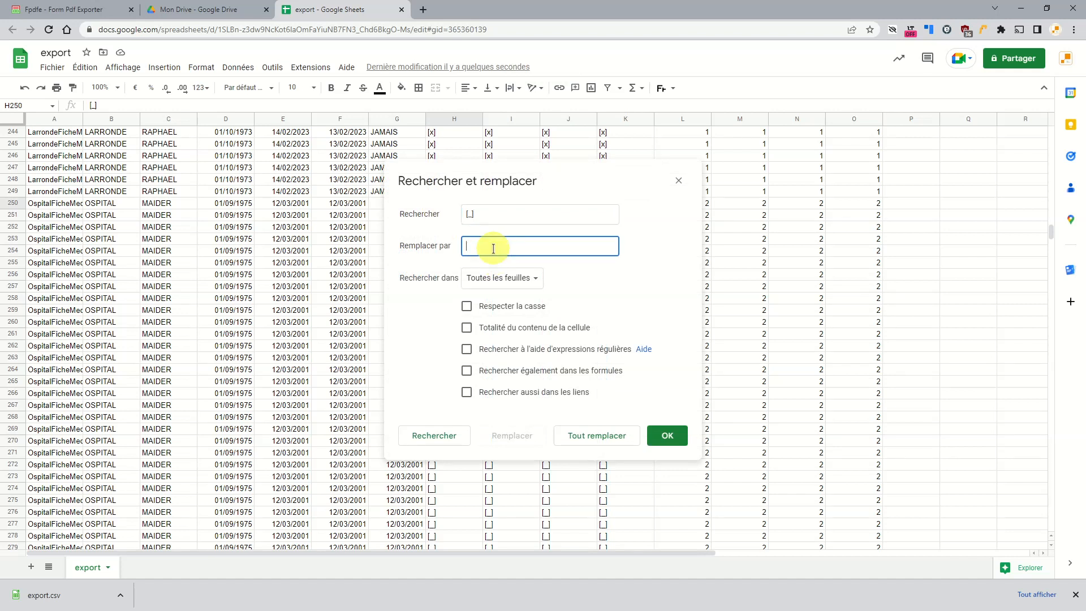
type("Non")
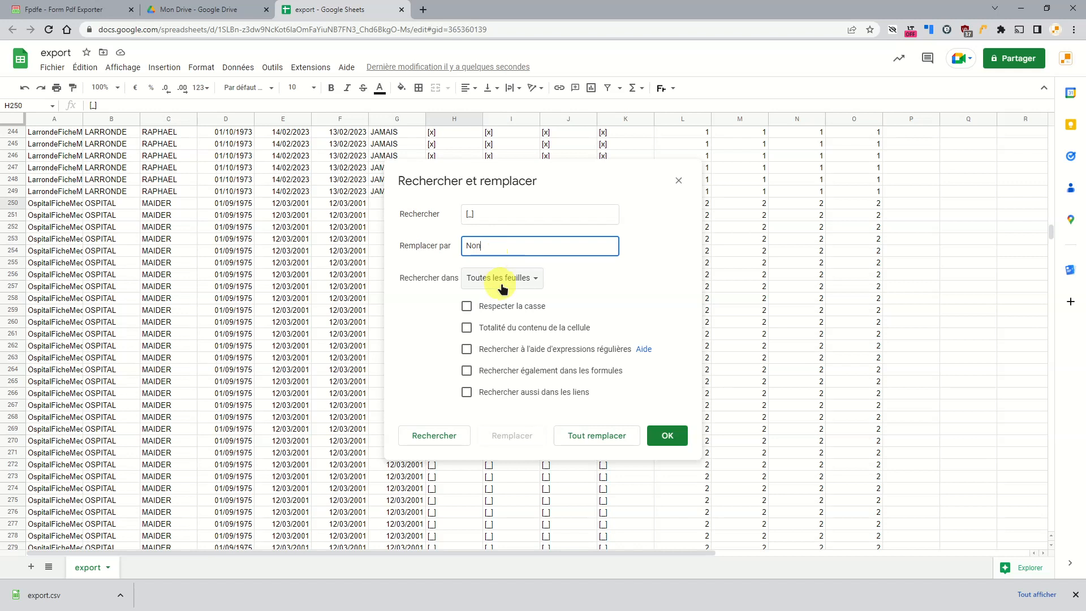
left_click(604, 441)
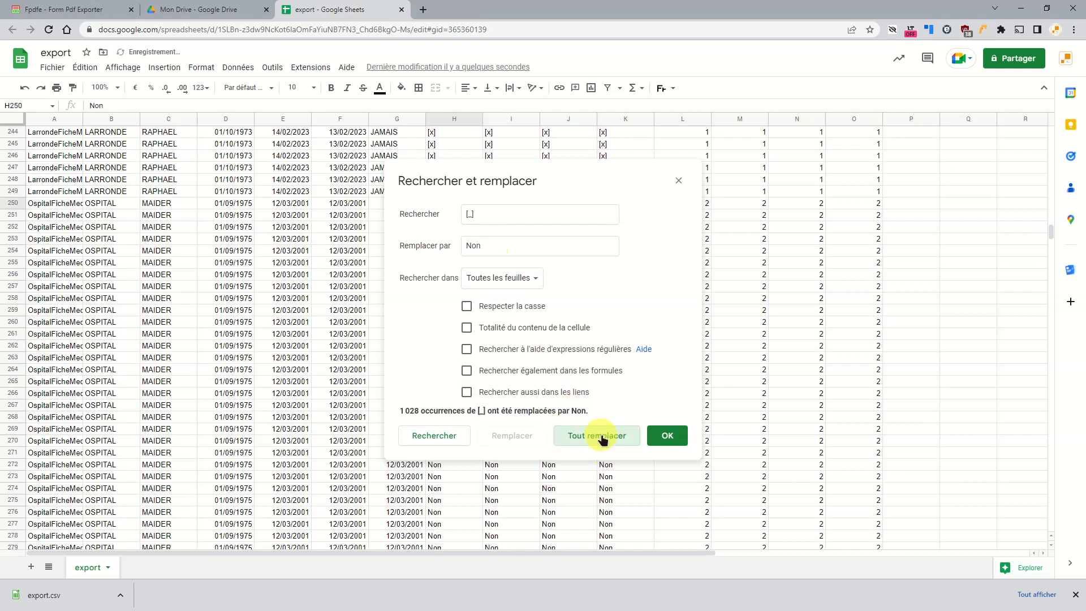
left_click(669, 434)
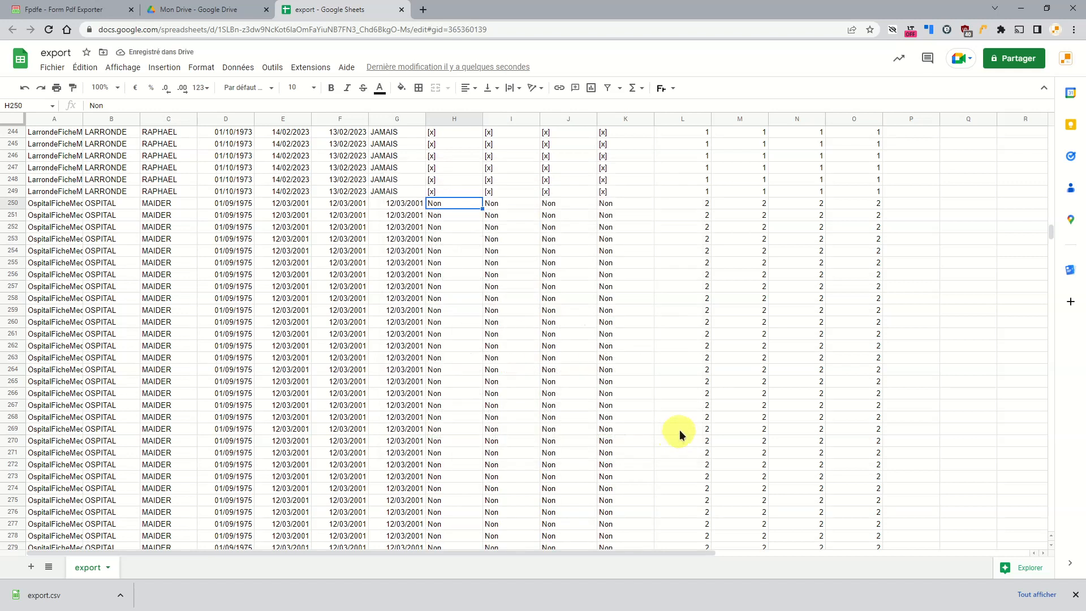
- Replace every 2 with Non across all sheets, matching only cells whose entire content is 2
left_click(707, 205)
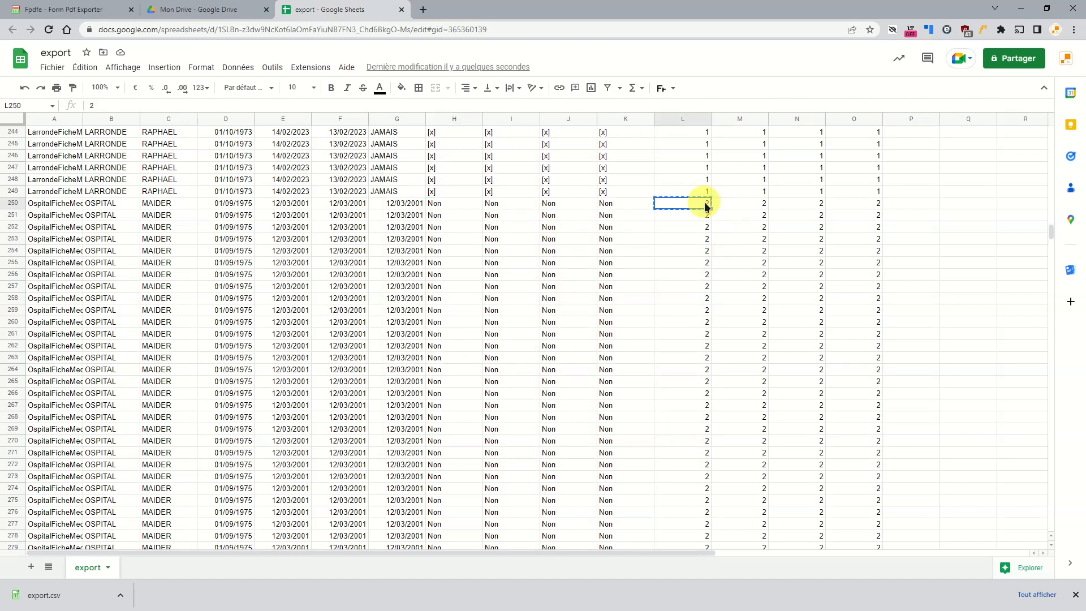
key("ctrl+f")
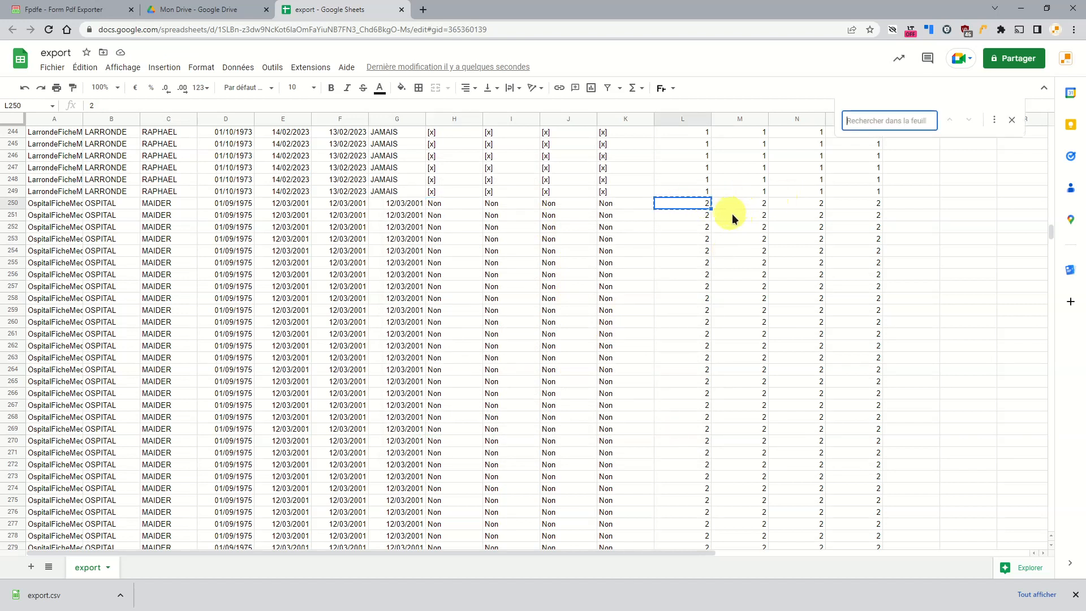
key("ctrl+h")
type("2")
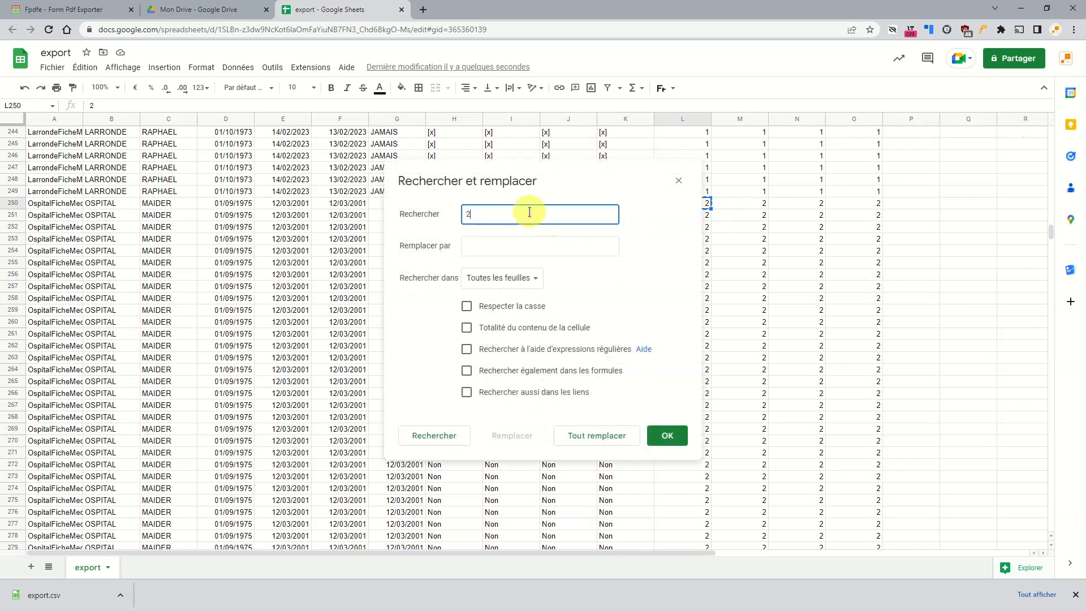
left_click(503, 247)
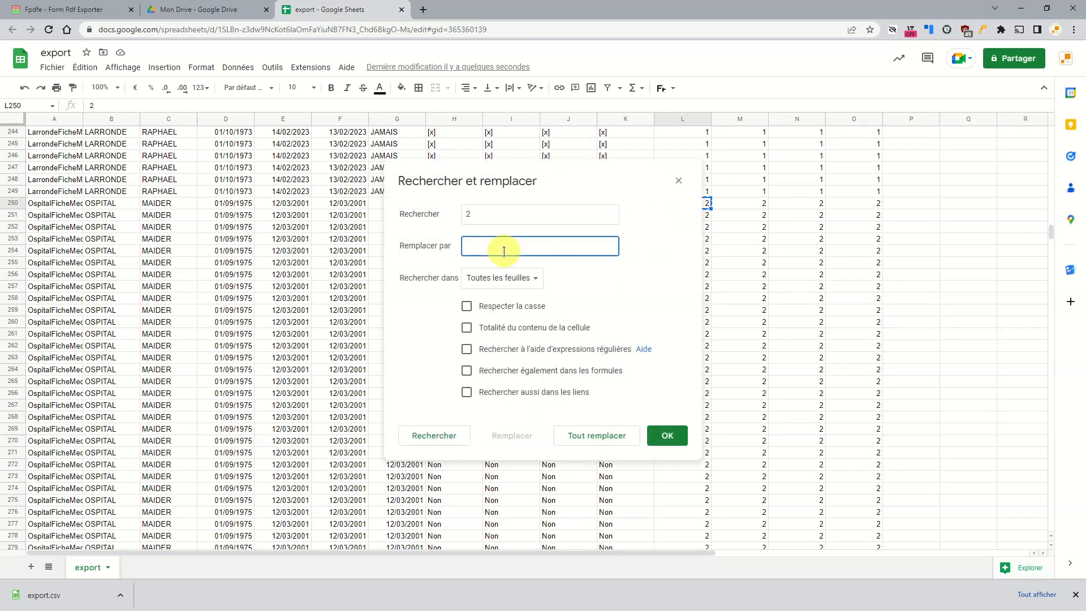
type("Non")
left_click(467, 328)
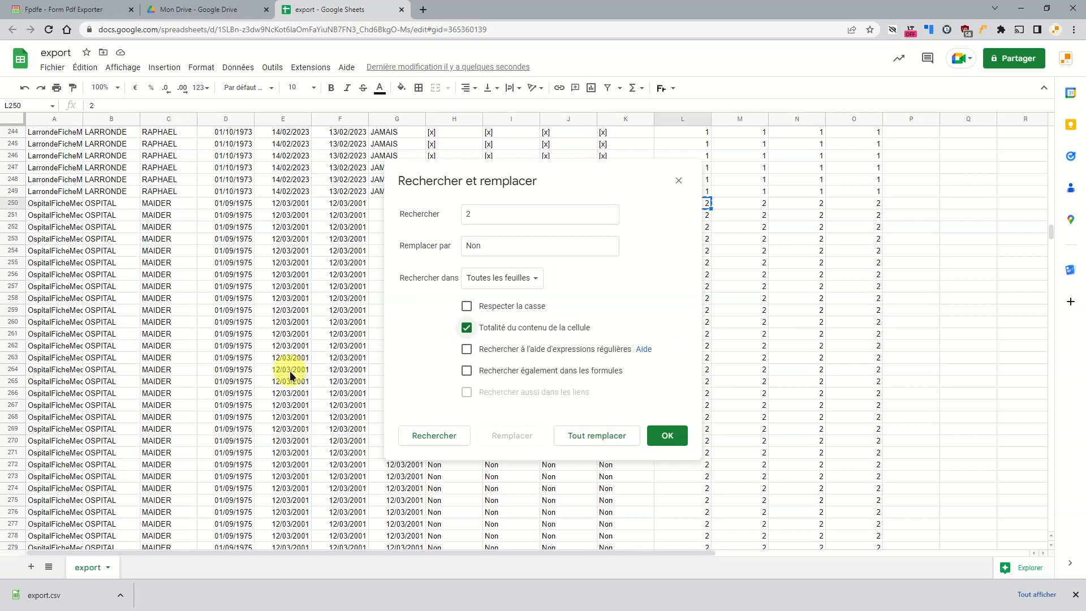
left_click(582, 436)
left_click(649, 435)
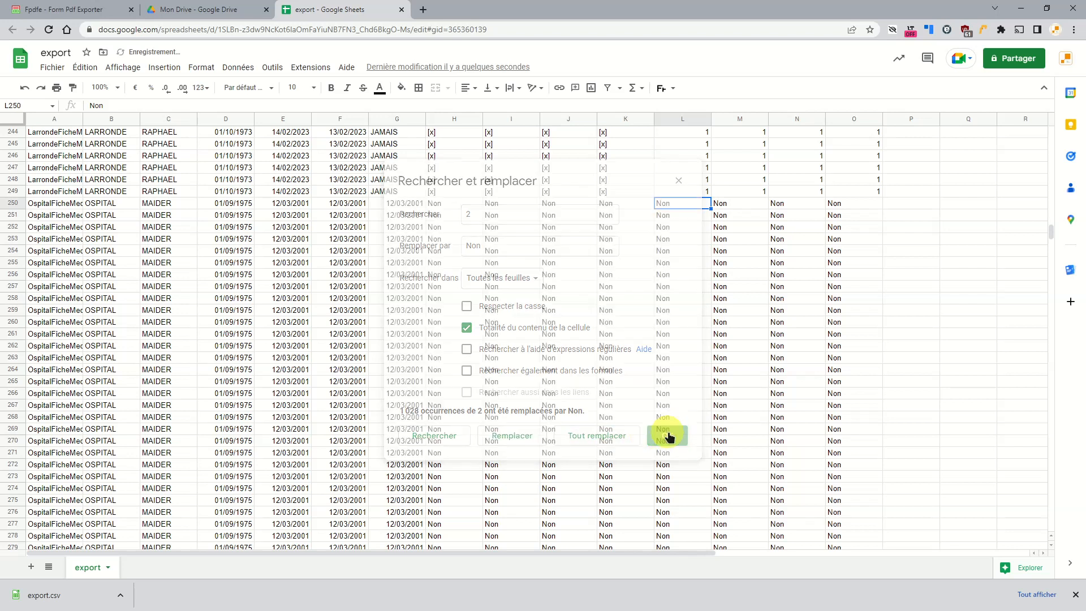
- Find every [x] value across all sheets and replace it with Oui
left_click(449, 191)
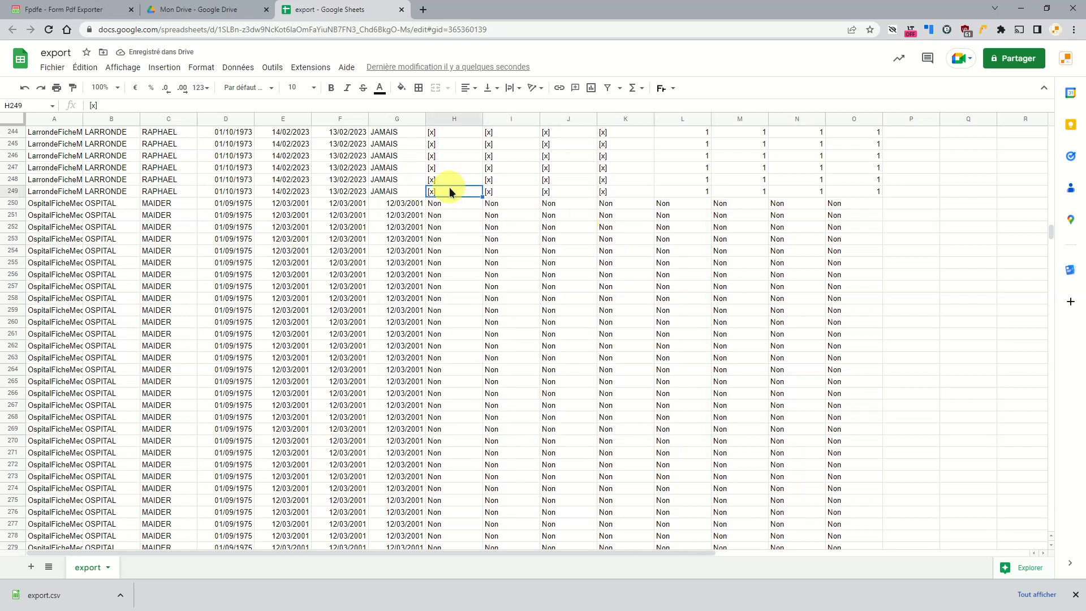
key("ctrl+h")
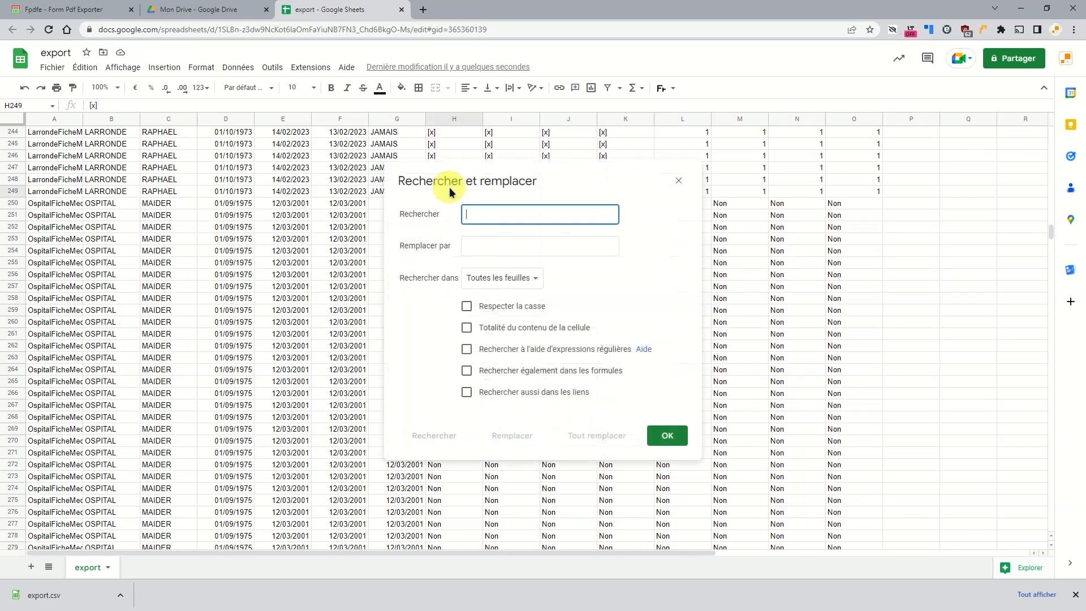
type("[x]")
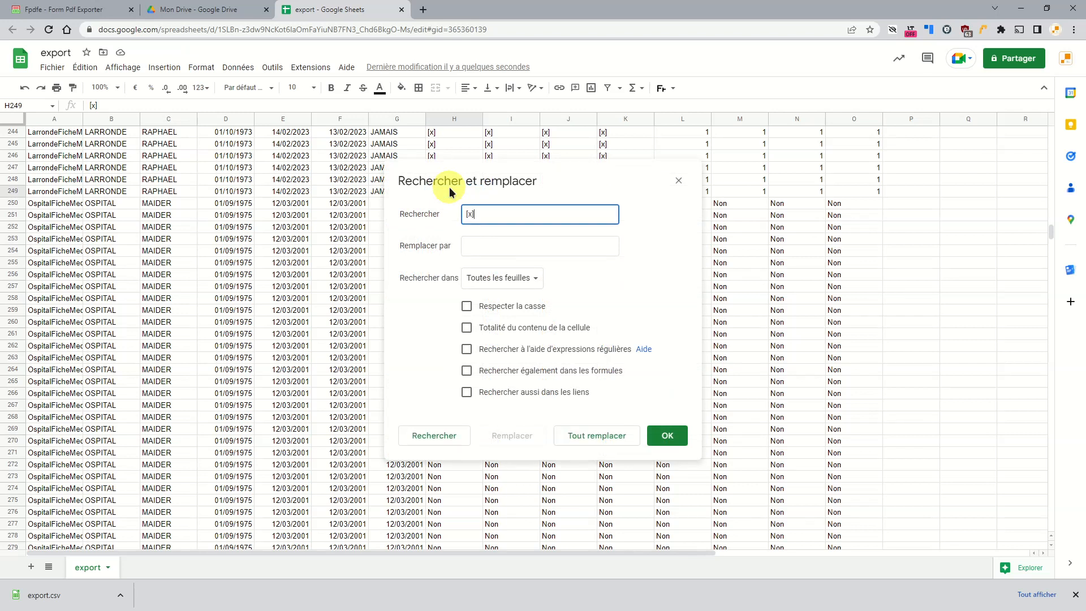
left_click(500, 249)
type("0")
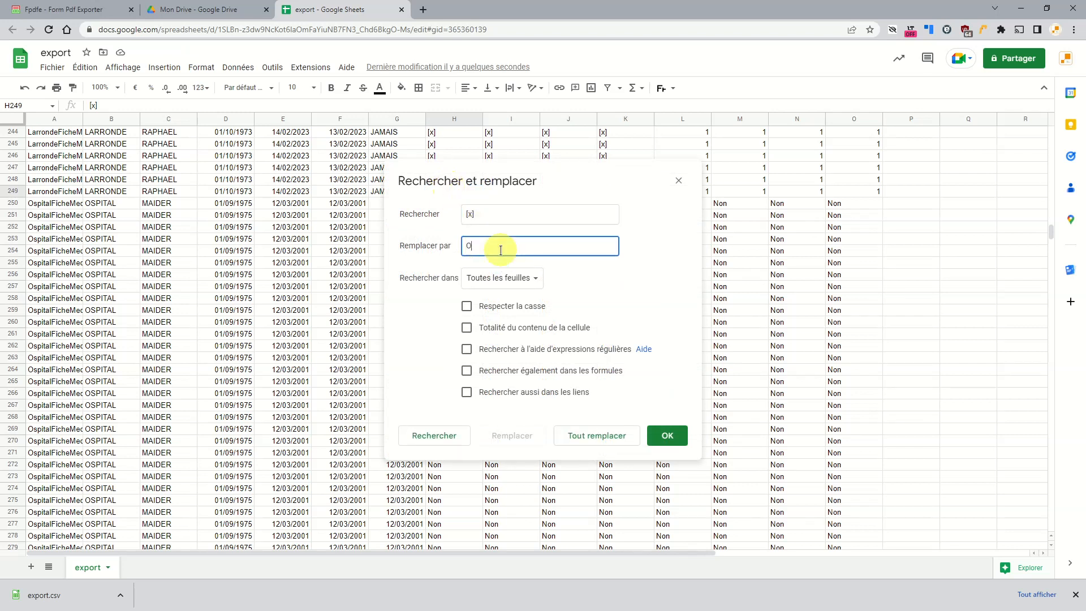
type("ui")
left_click(594, 440)
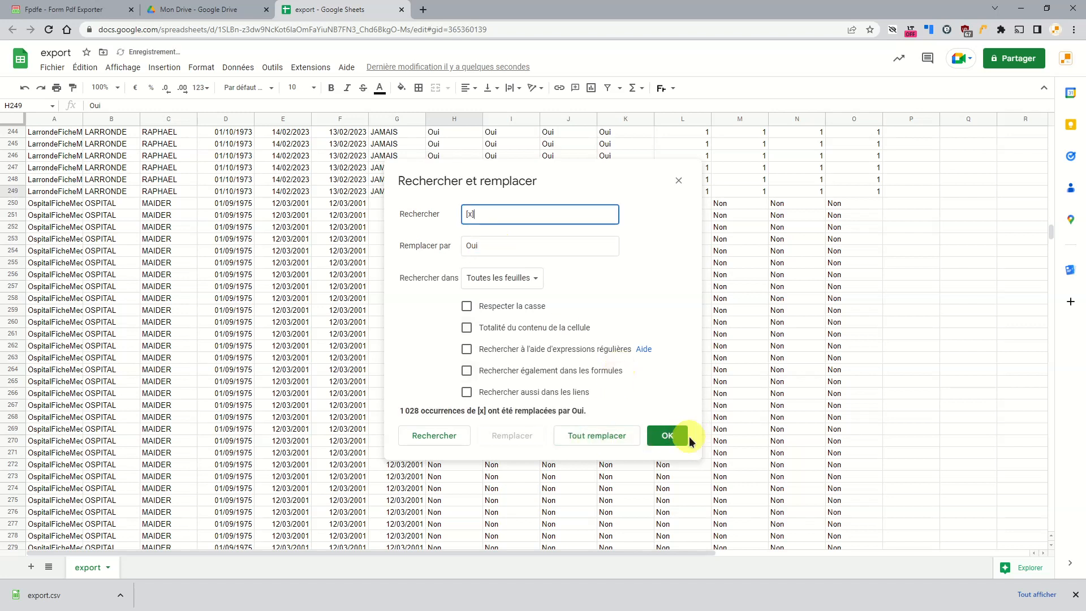
left_click(670, 437)
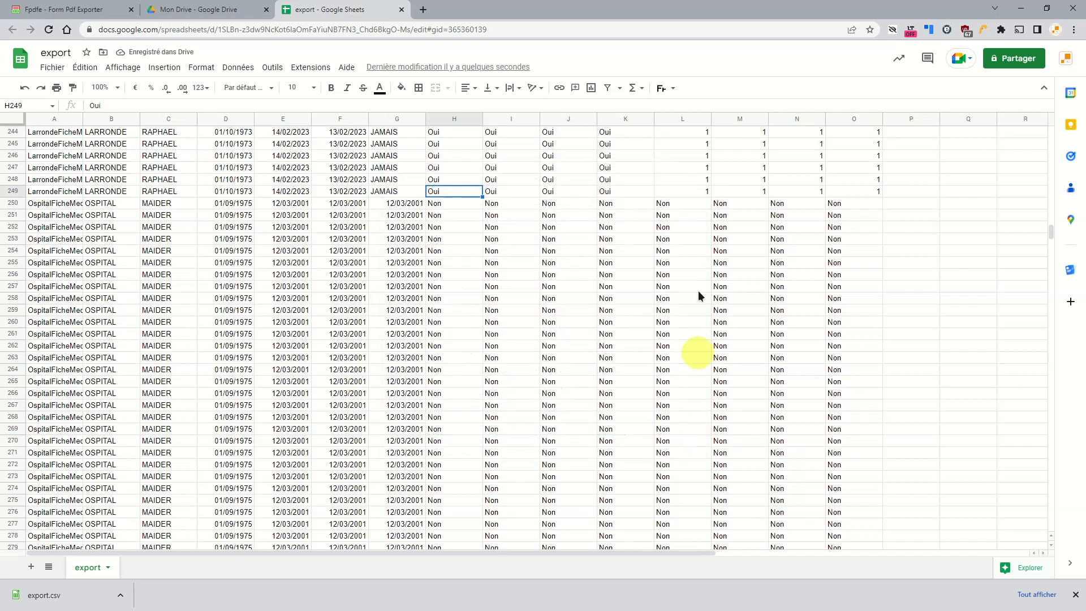
- Replace every 1 with Oui across all sheets, matching only cells whose entire content is 1
left_click(707, 192)
key("ctrl+h")
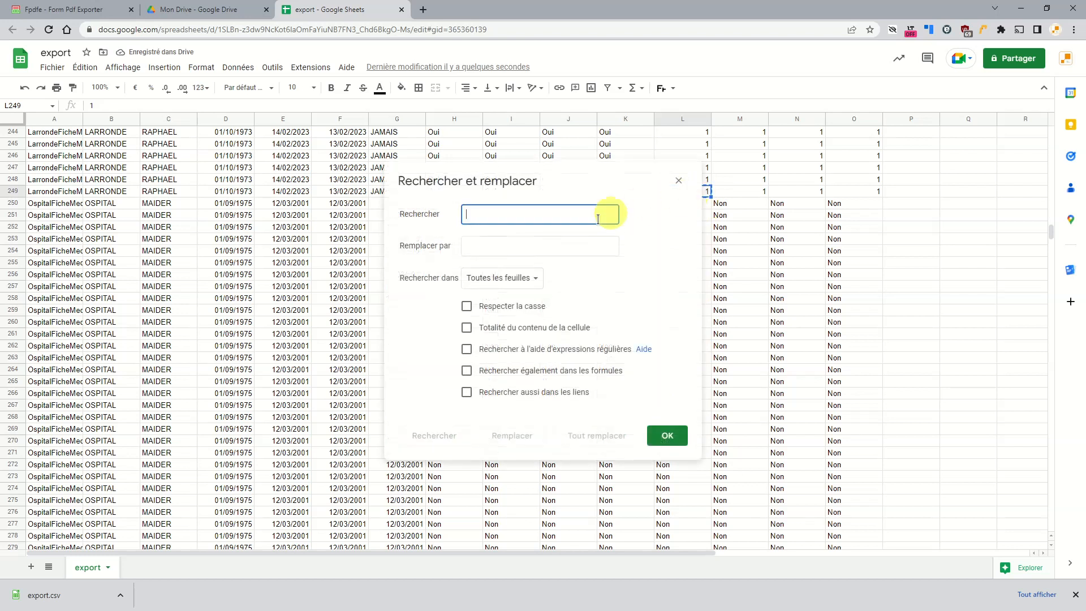
type("1")
left_click(515, 237)
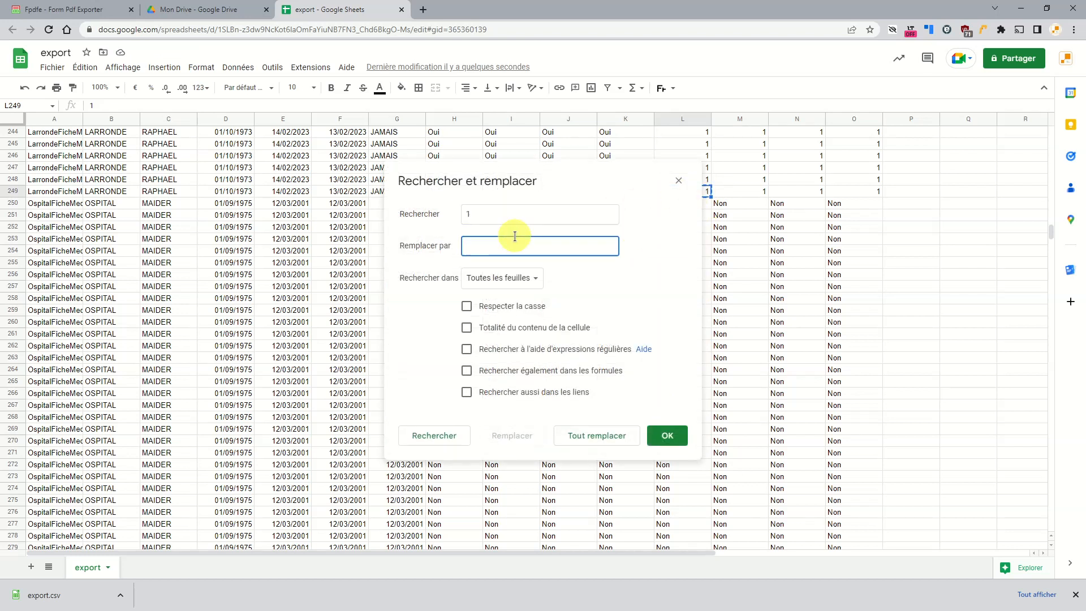
type("N")
key("BackSpace")
type("Oui")
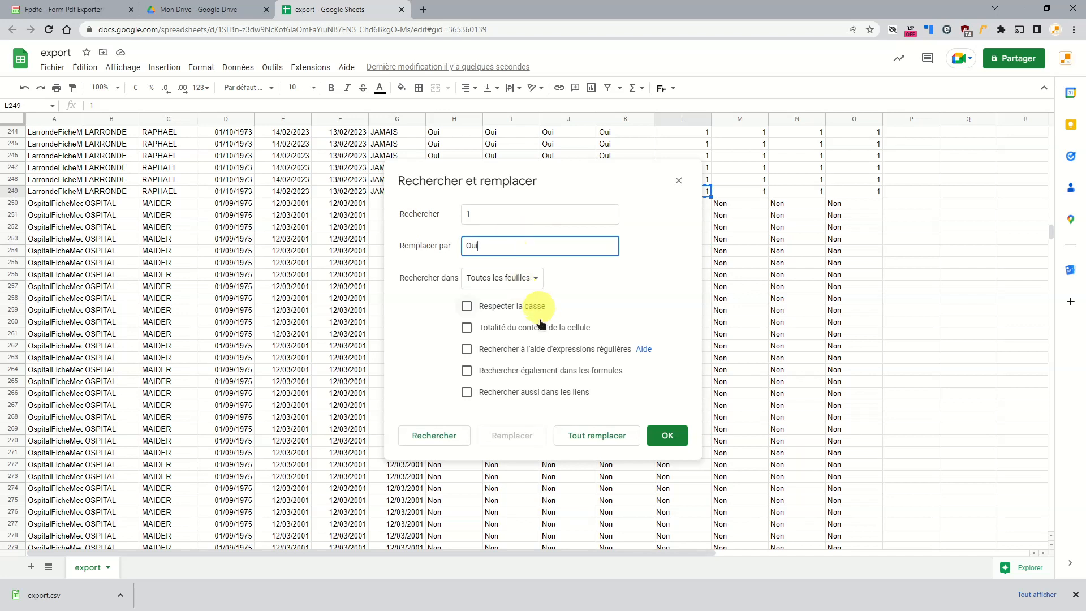
left_click(466, 328)
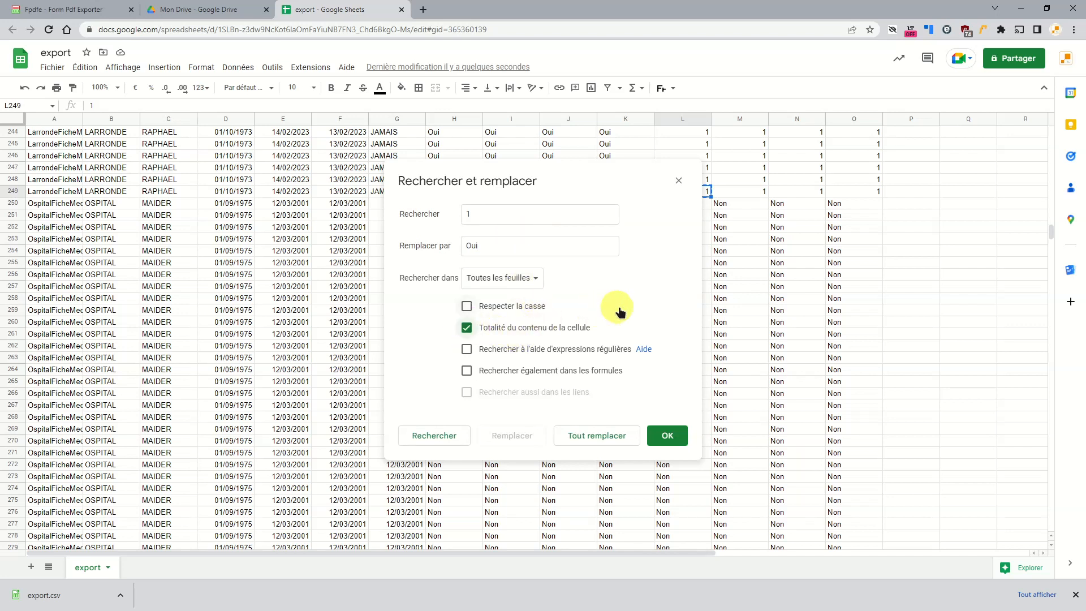
left_click(602, 437)
left_click(682, 435)
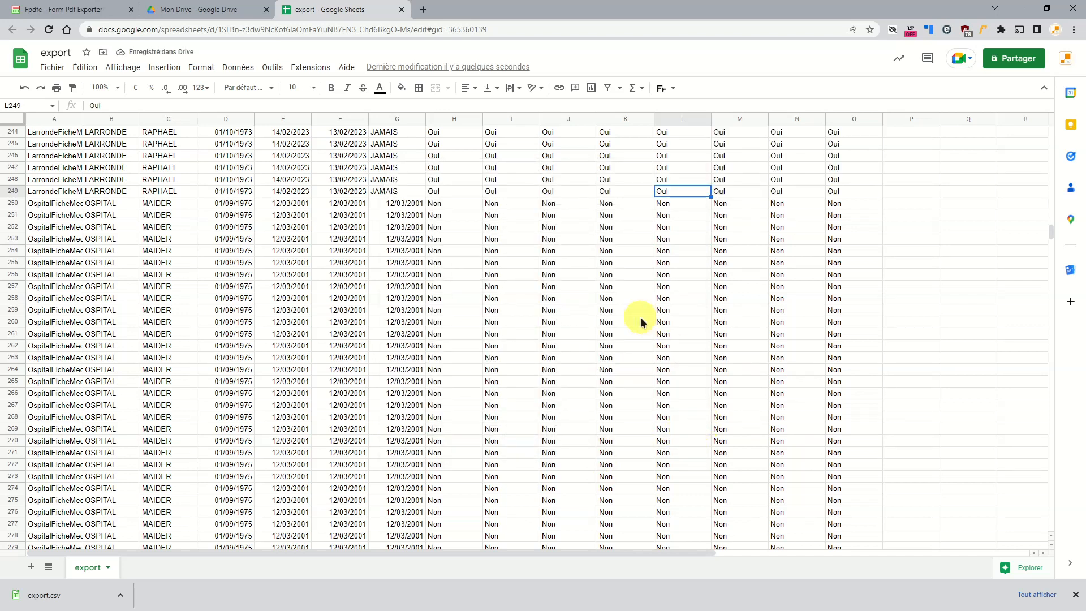
- Add a conditional formatting rule to cell H249 that fills it orange when its text is exactly Oui
left_click(456, 190)
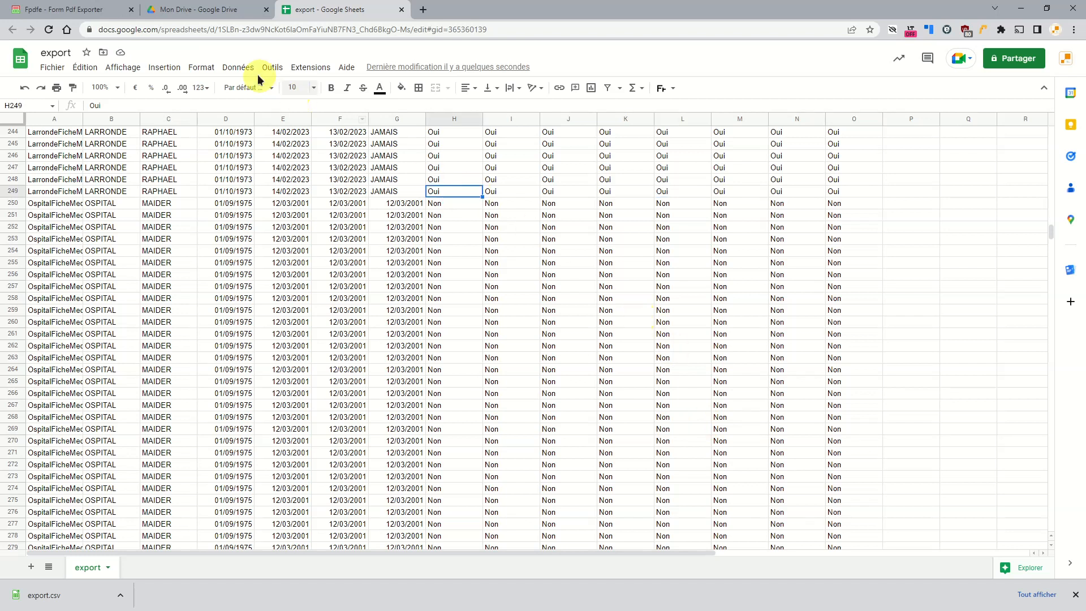
left_click(202, 67)
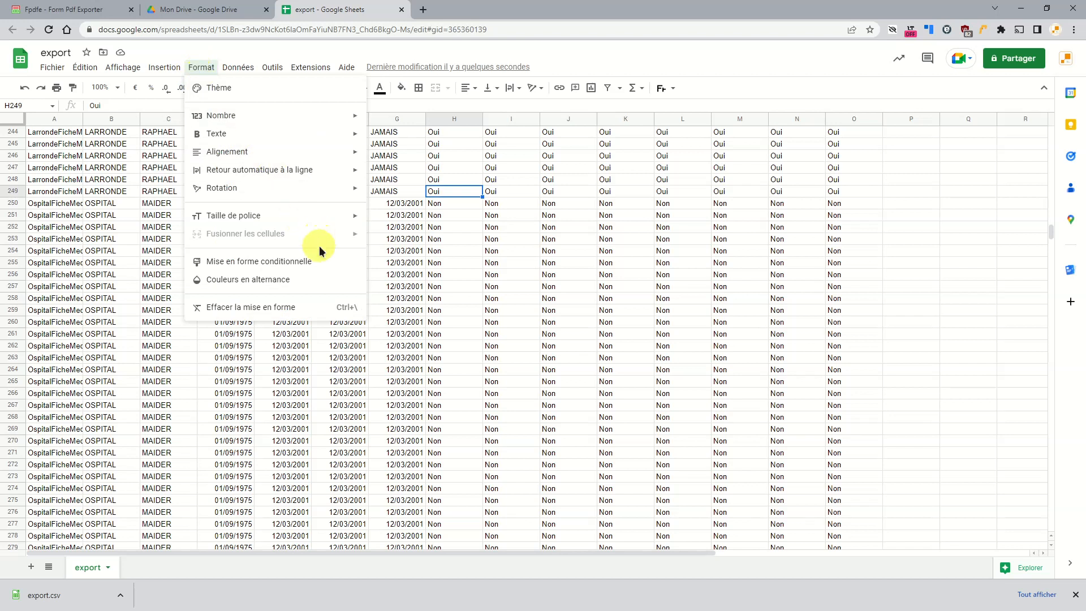
left_click(259, 266)
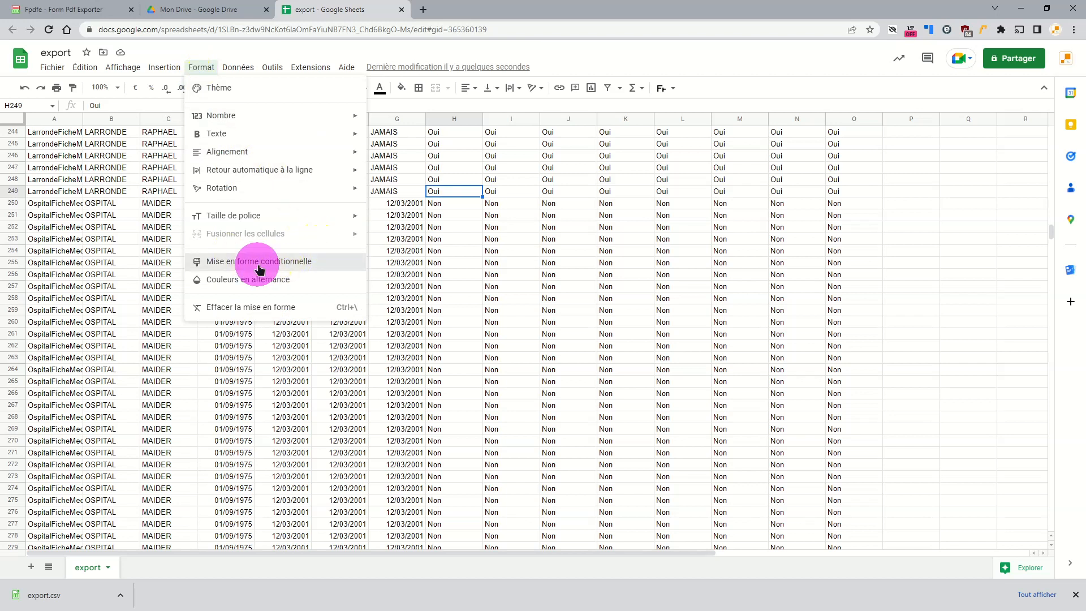
left_click(979, 242)
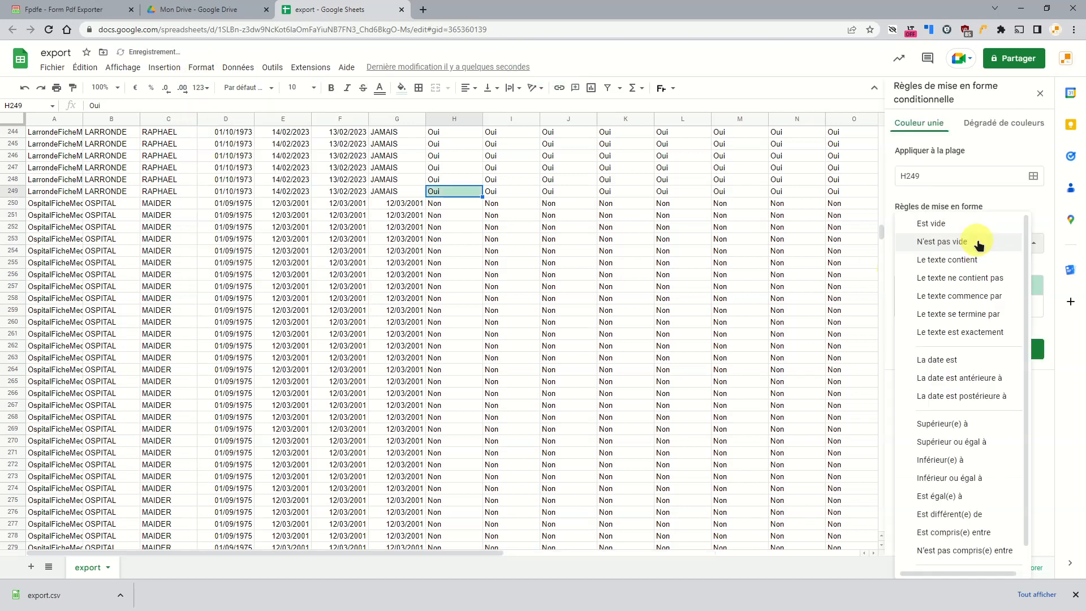
left_click(980, 333)
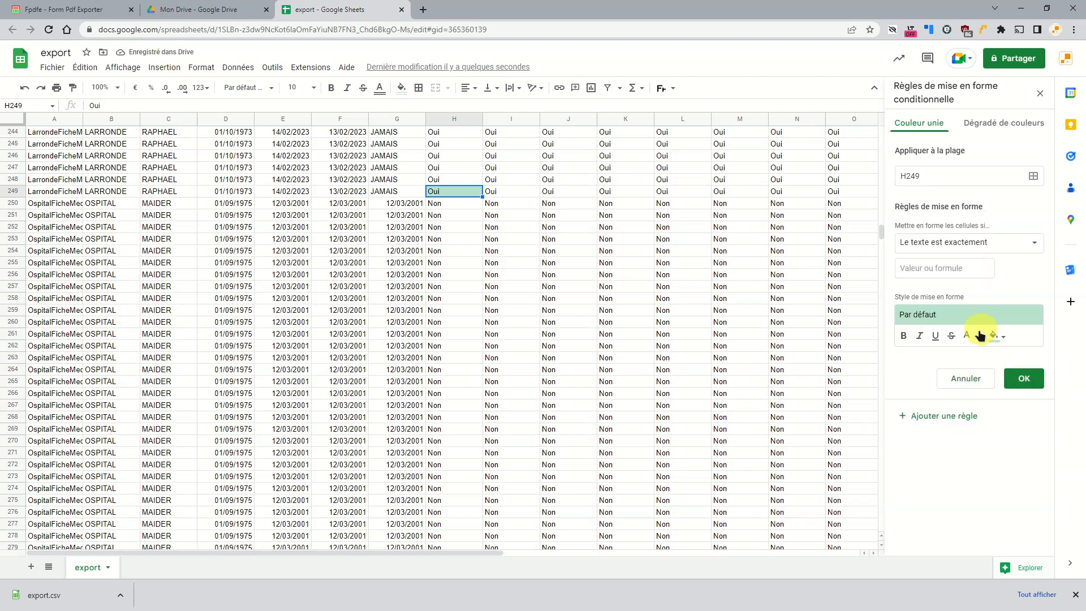
left_click(938, 268)
type("Oui")
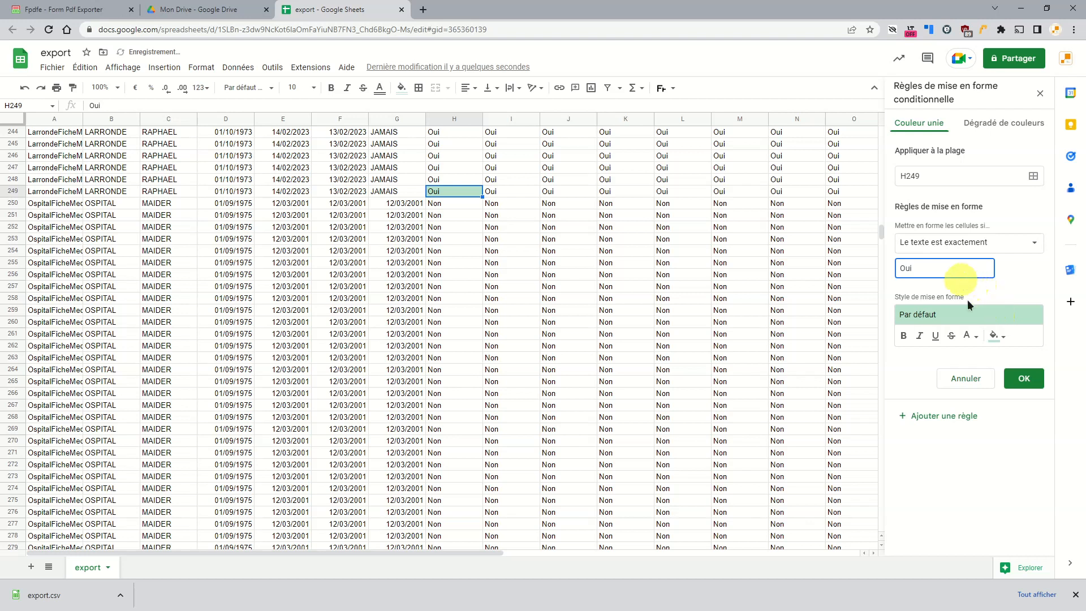
left_click(997, 337)
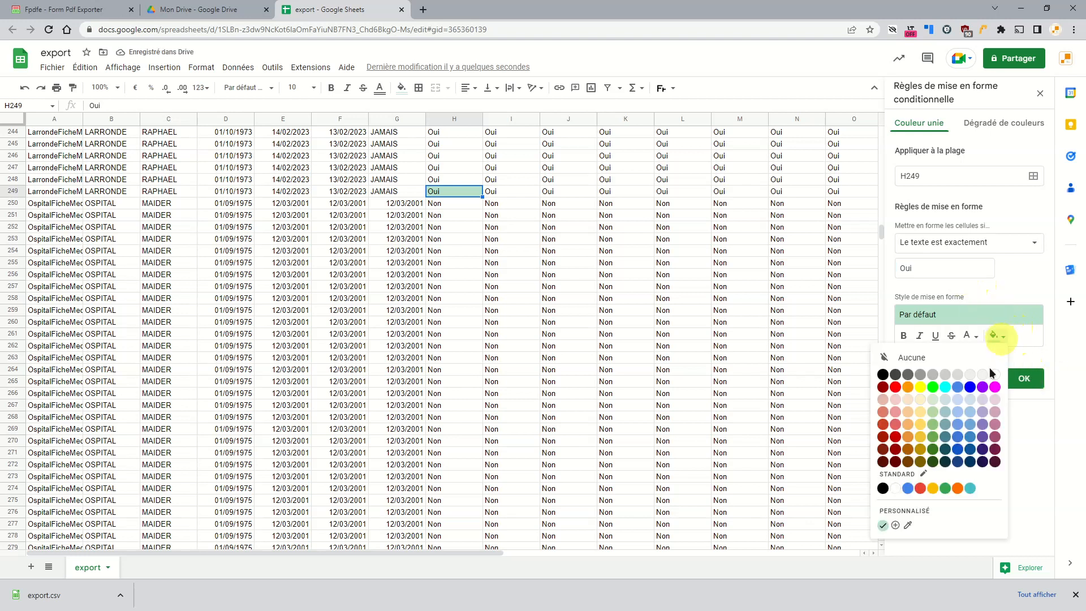
left_click(910, 386)
left_click(1028, 378)
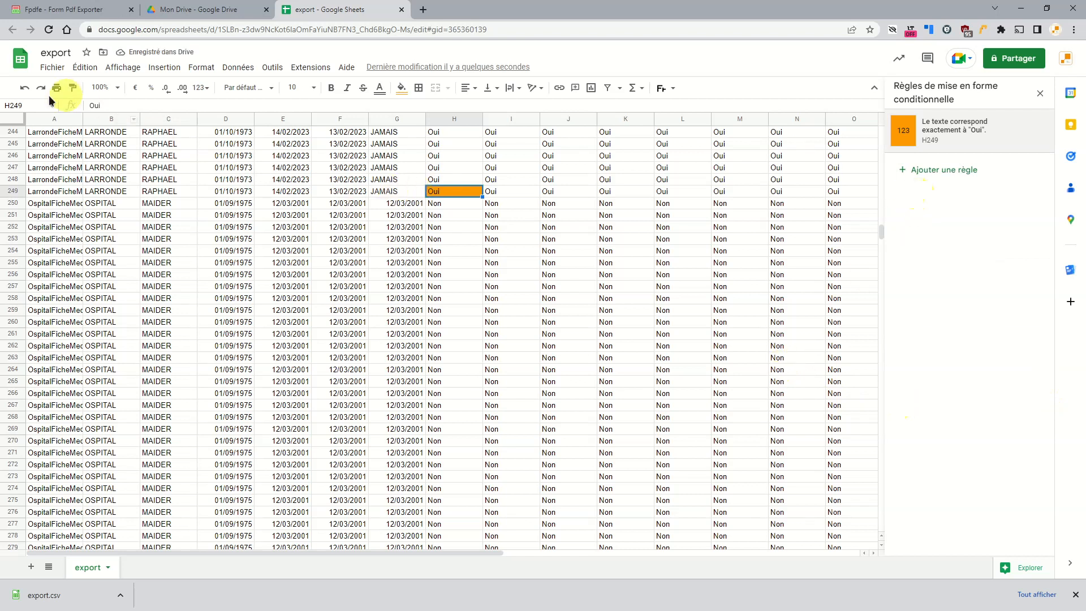
- Extend the orange Oui conditional formatting rule to the whole sheet, range 1:1000
left_click(14, 120)
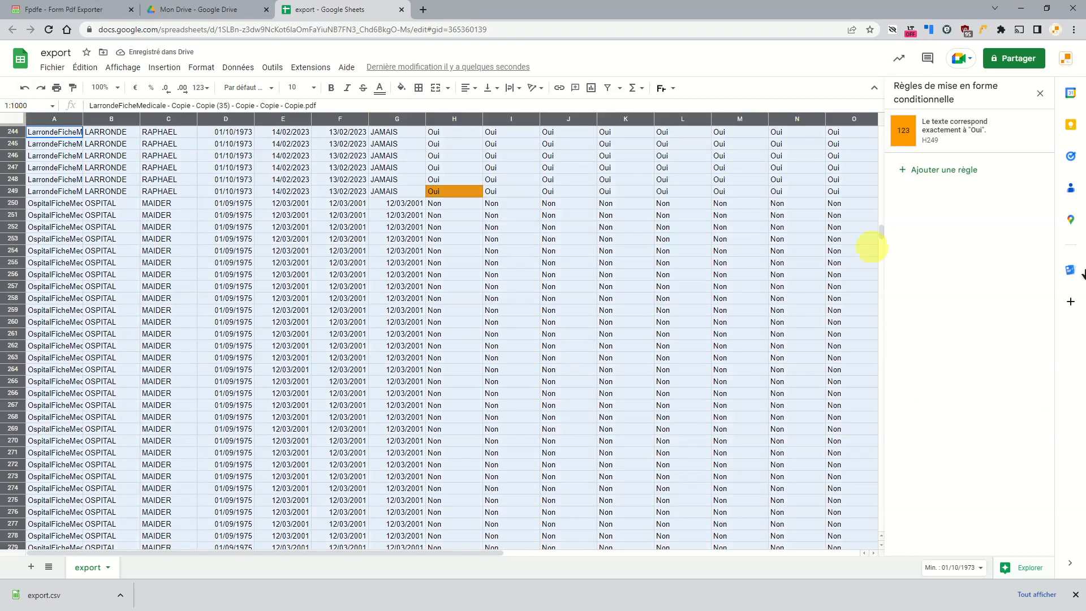
left_click(930, 133)
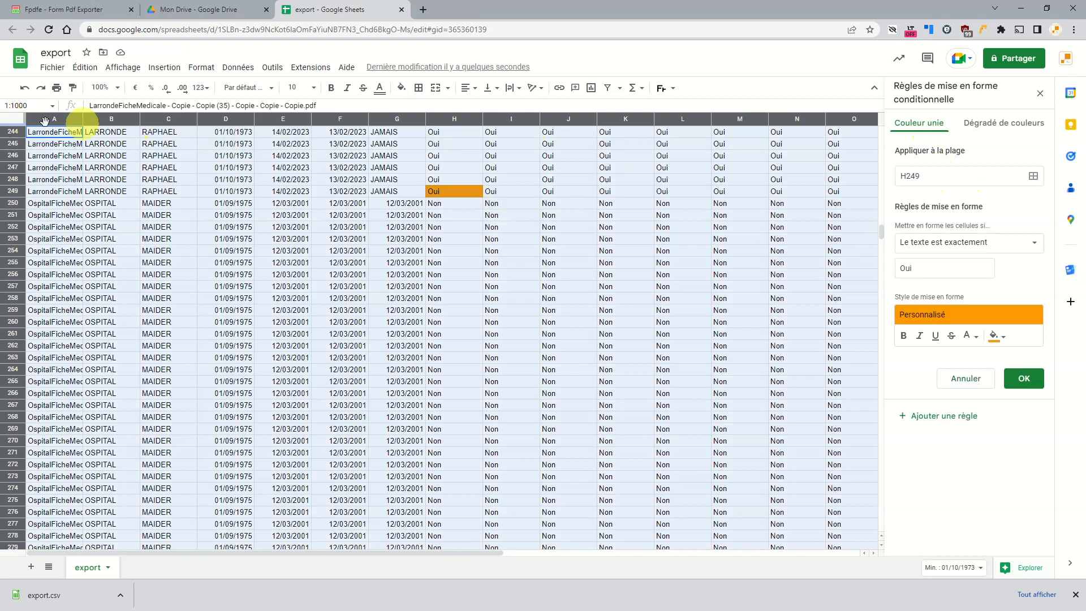
left_click(5, 119)
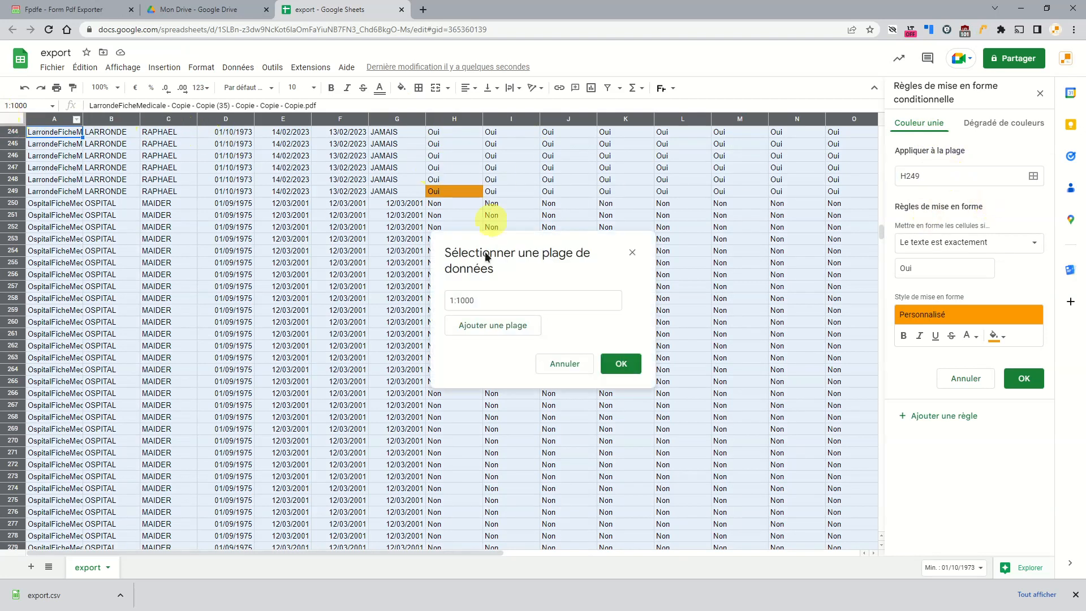
left_click(619, 365)
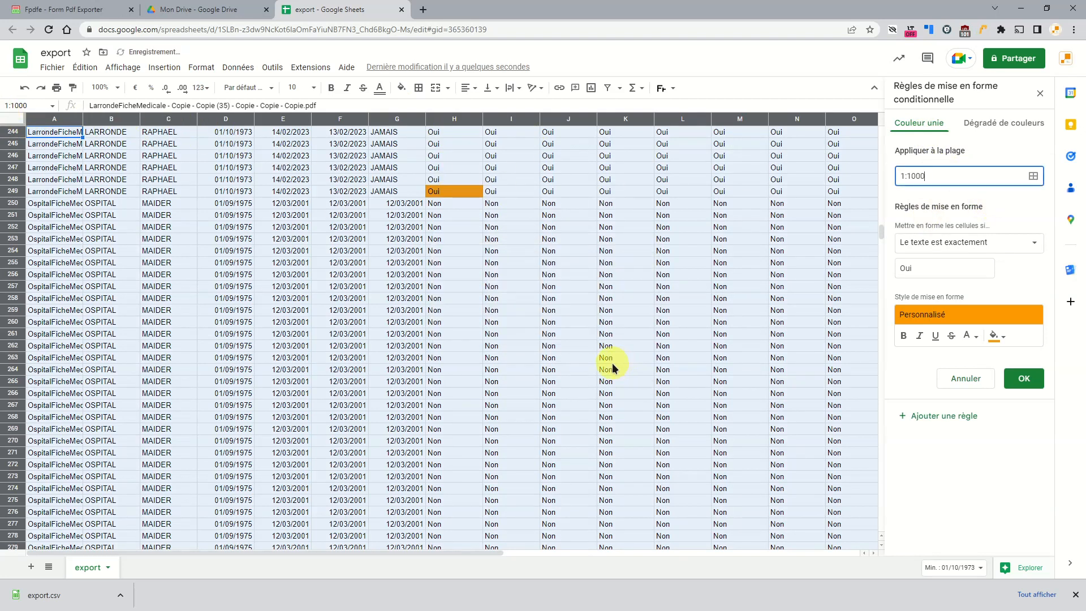
left_click(1023, 377)
scroll(653, 322, "up", 4)
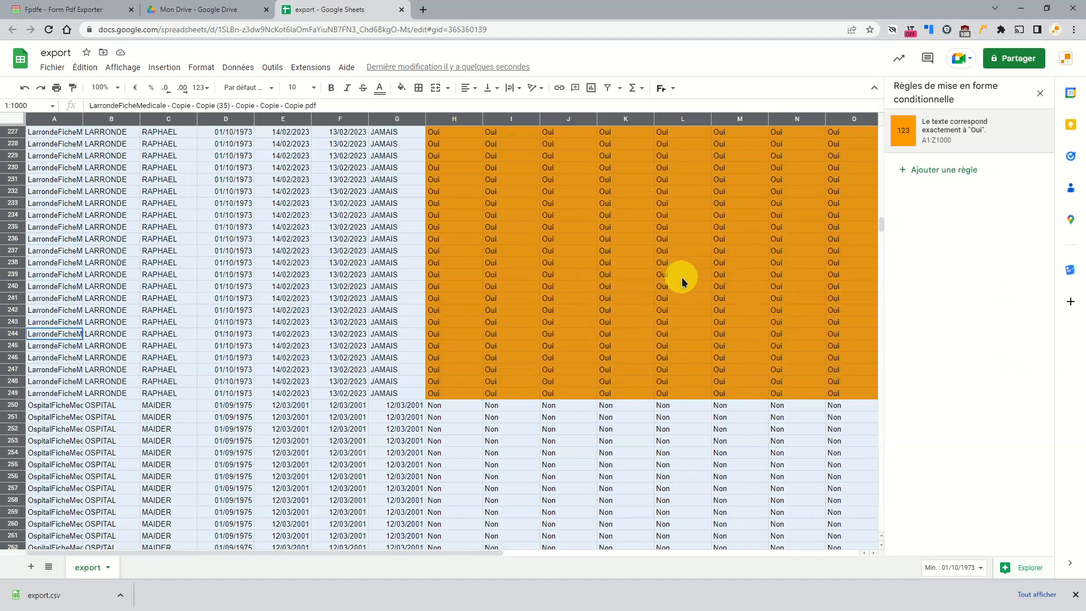
scroll(681, 278, "up", 6)
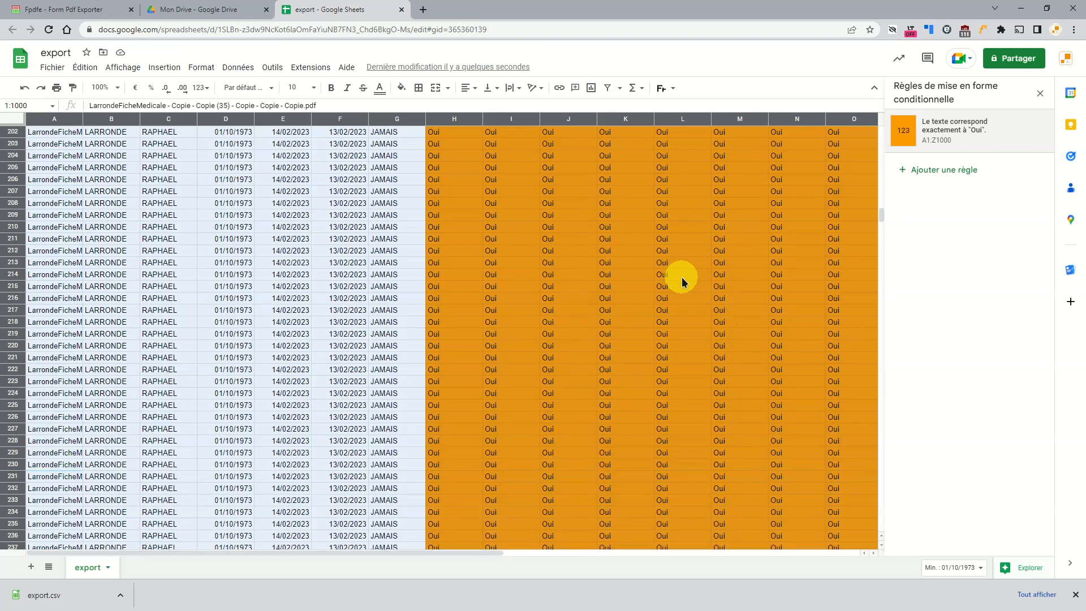